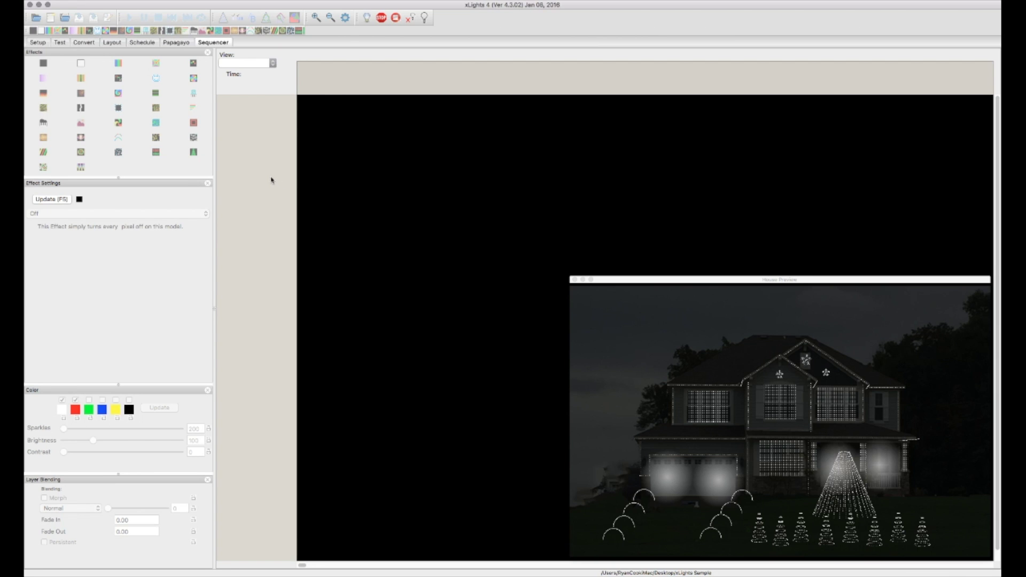
# Show the Setup tab with the show directory and the E131 lighting networks table.
pyautogui.click(41, 42)
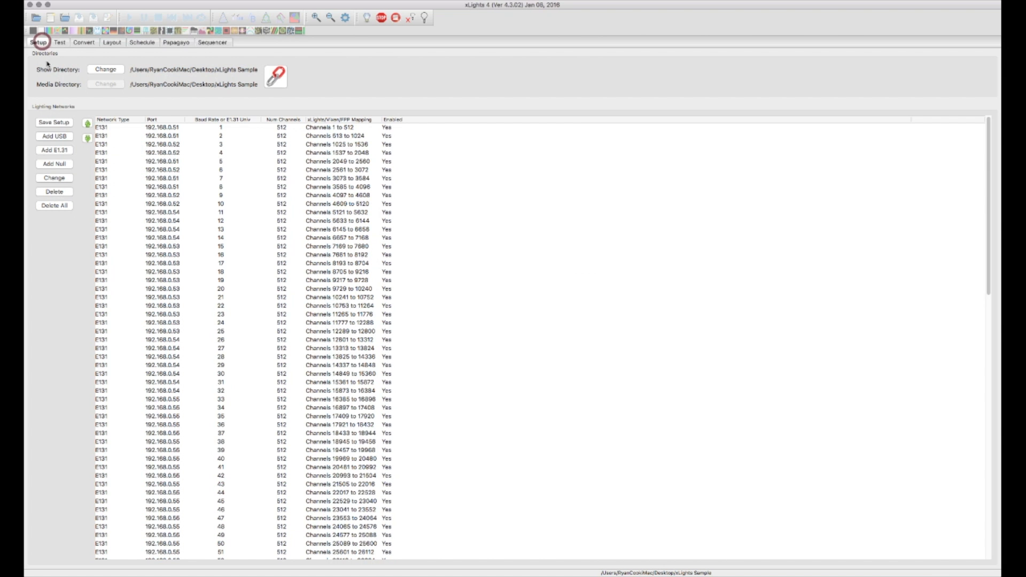
# Switch to the Layout tab and briefly open the model groups list.
pyautogui.click(142, 66)
pyautogui.click(110, 42)
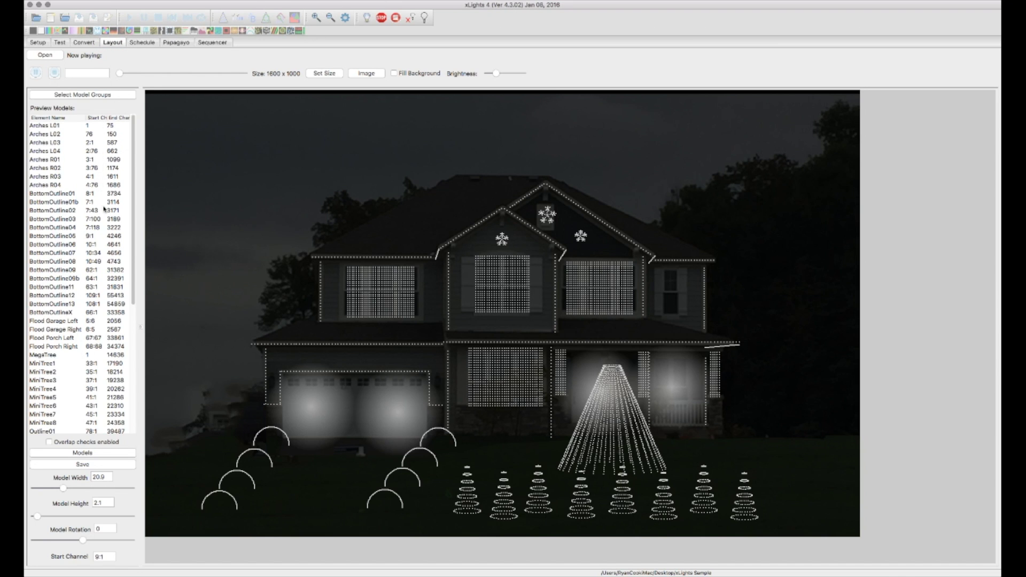
pyautogui.click(101, 94)
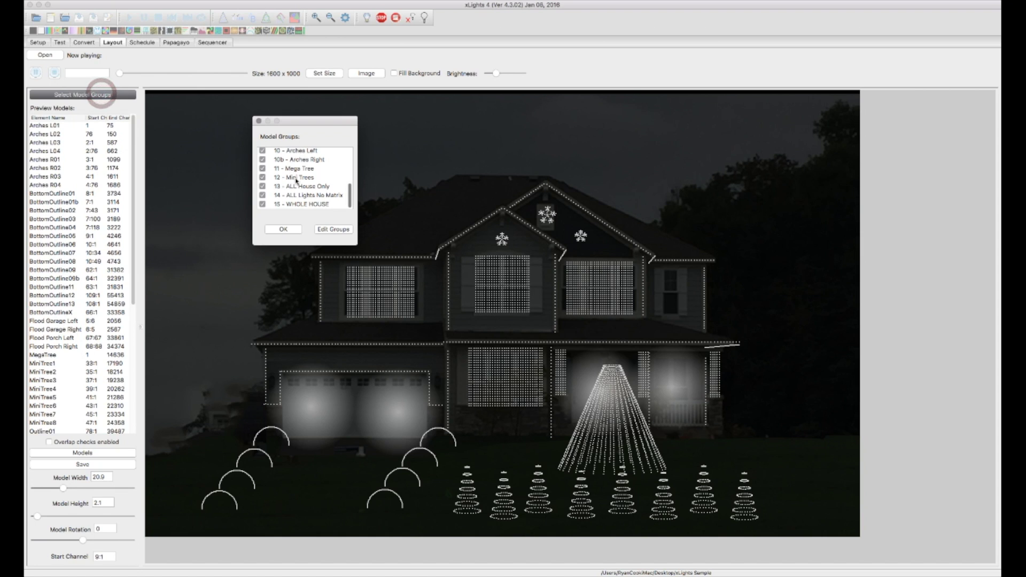
pyautogui.click(283, 229)
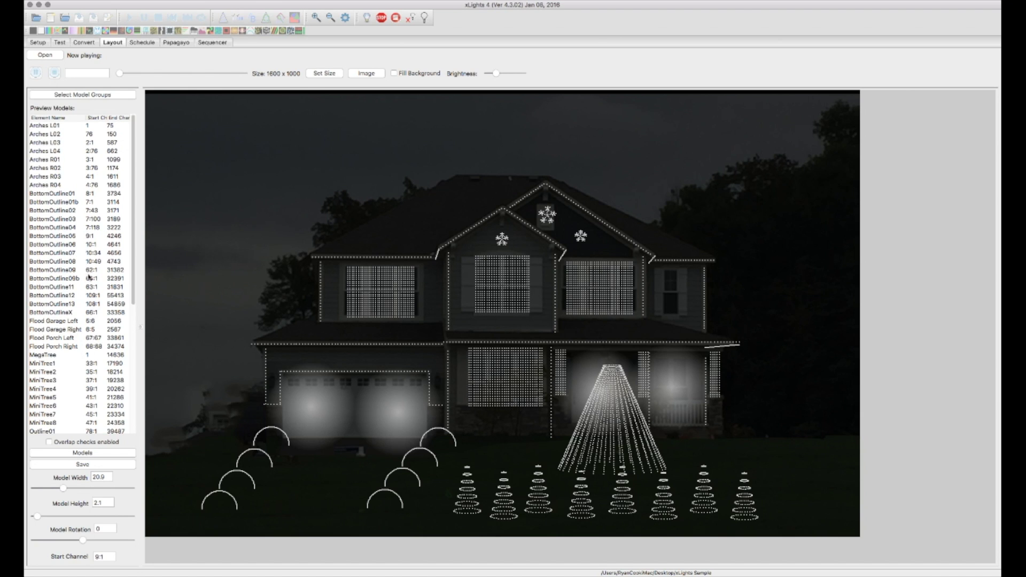
# Review the model groups, selecting 01 - Top Outlines through 03 - All Outlines, and accept with OK.
pyautogui.click(102, 94)
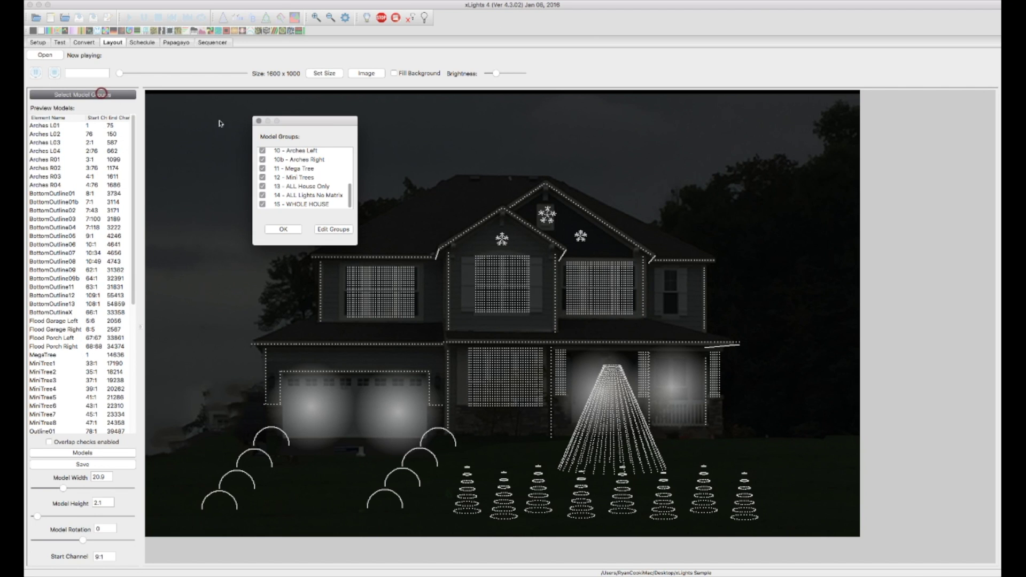
pyautogui.scroll(5, 315, 187)
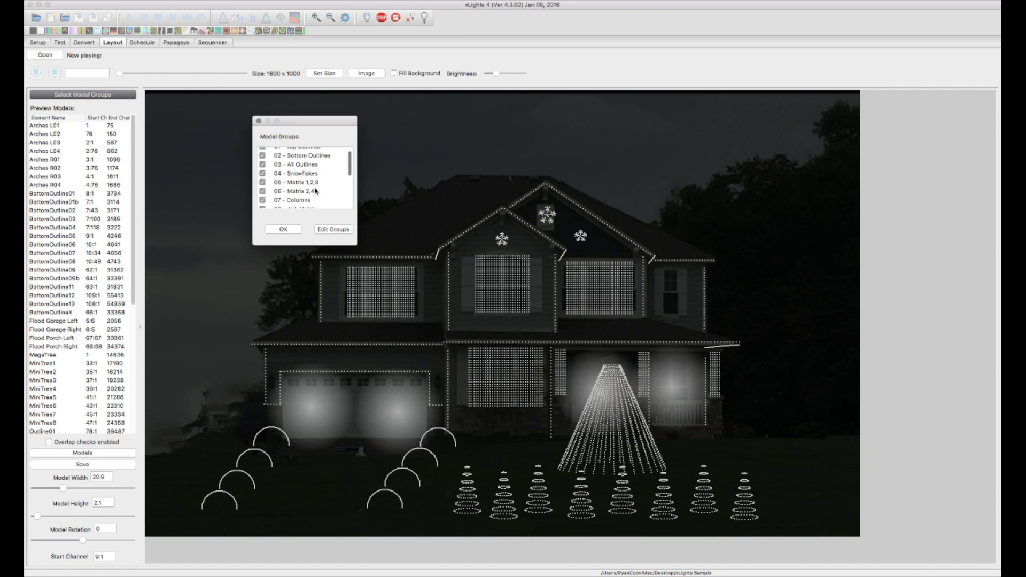
pyautogui.scroll(-1, 322, 165)
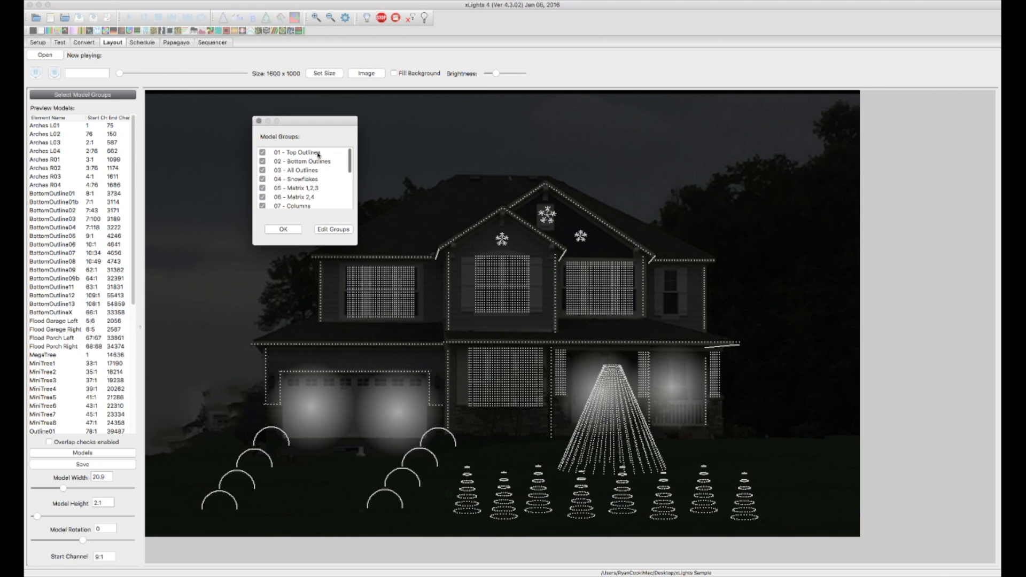
pyautogui.click(317, 154)
pyautogui.click(318, 161)
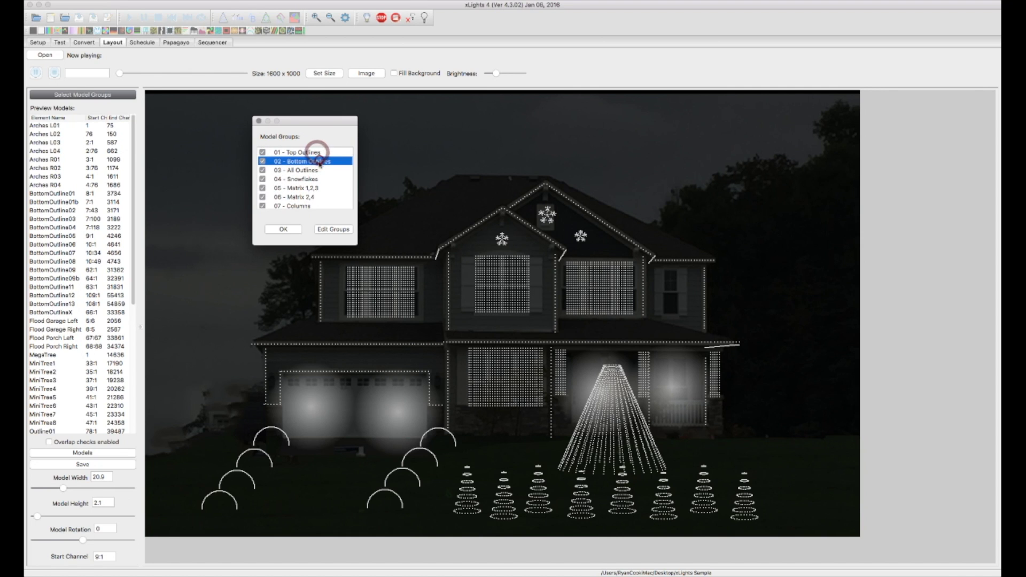
pyautogui.click(320, 170)
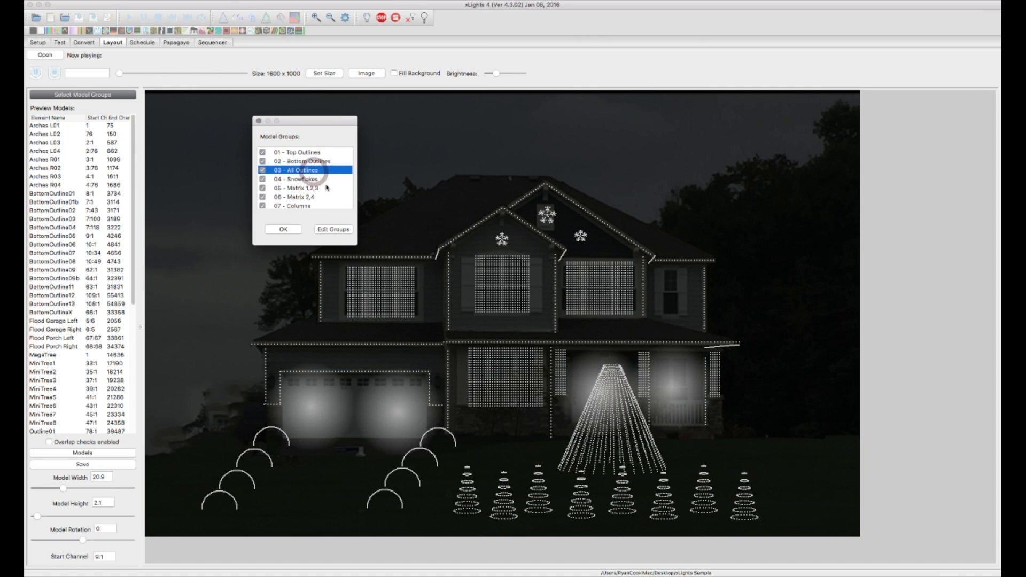
pyautogui.scroll(-5, 327, 188)
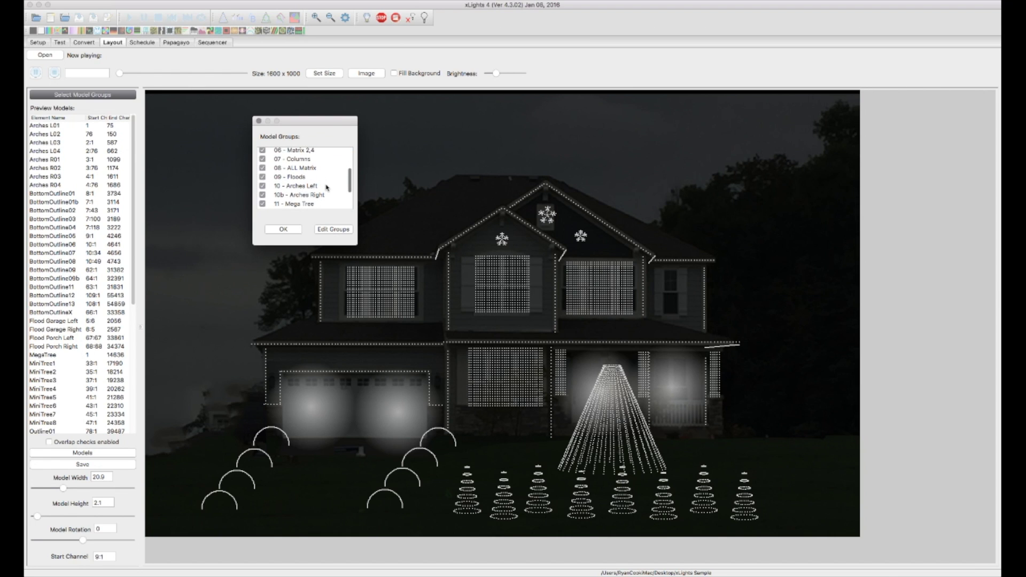
pyautogui.scroll(-4, 327, 188)
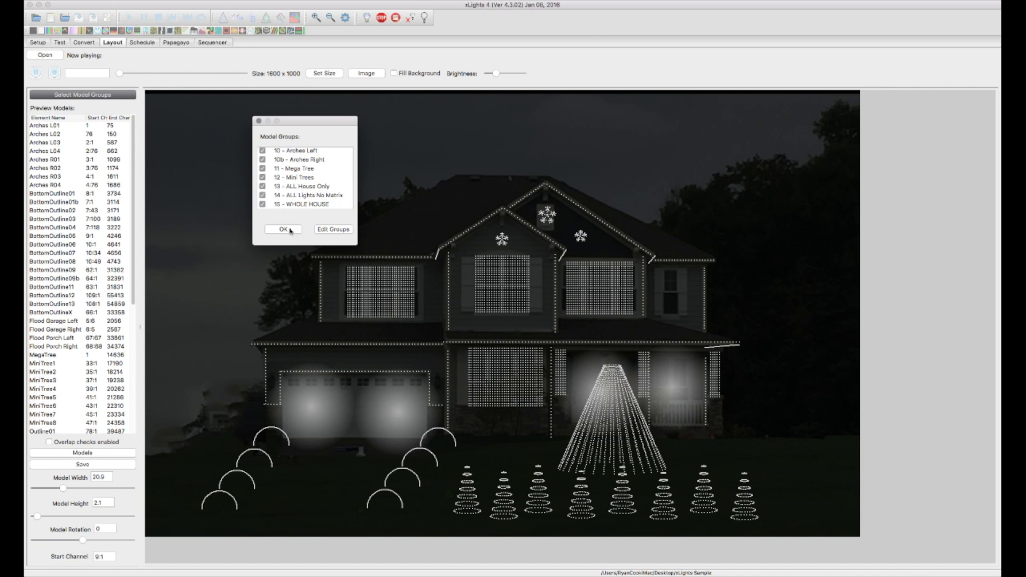
pyautogui.click(292, 230)
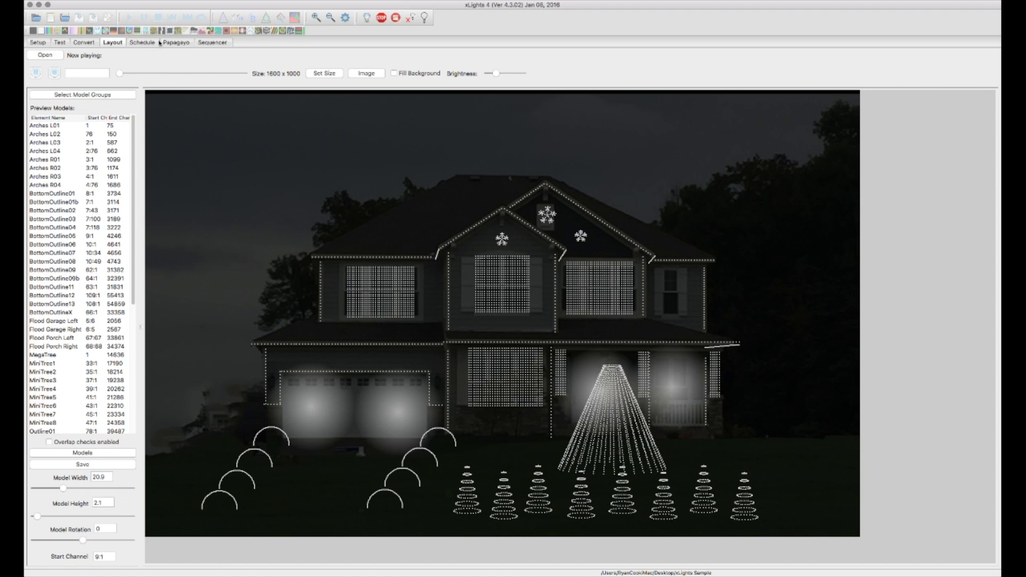
# Start a new musical sequence from the Sequencer tab and select Jingle Bells.mp3 as its audio.
pyautogui.click(211, 42)
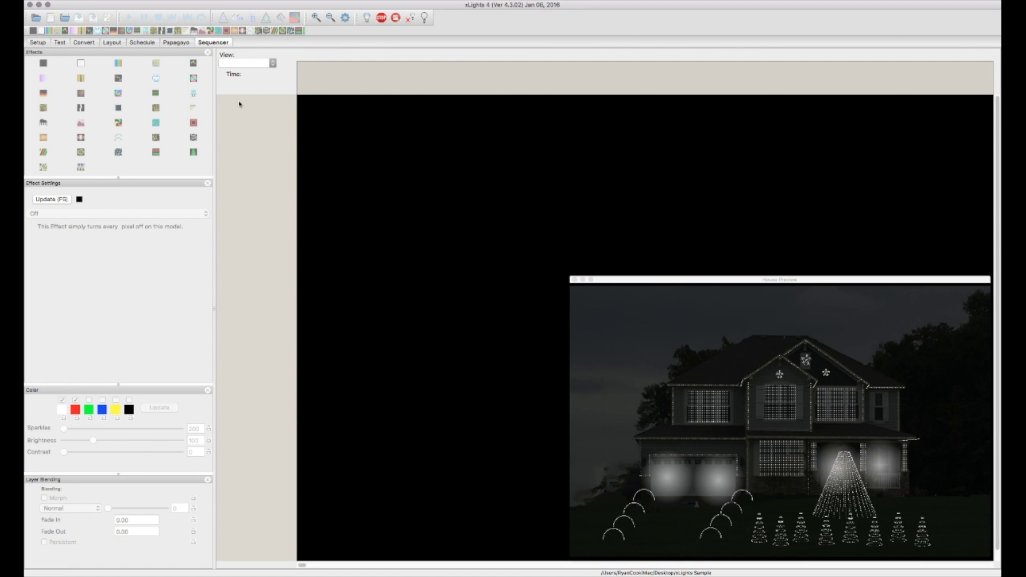
pyautogui.click(72, 0)
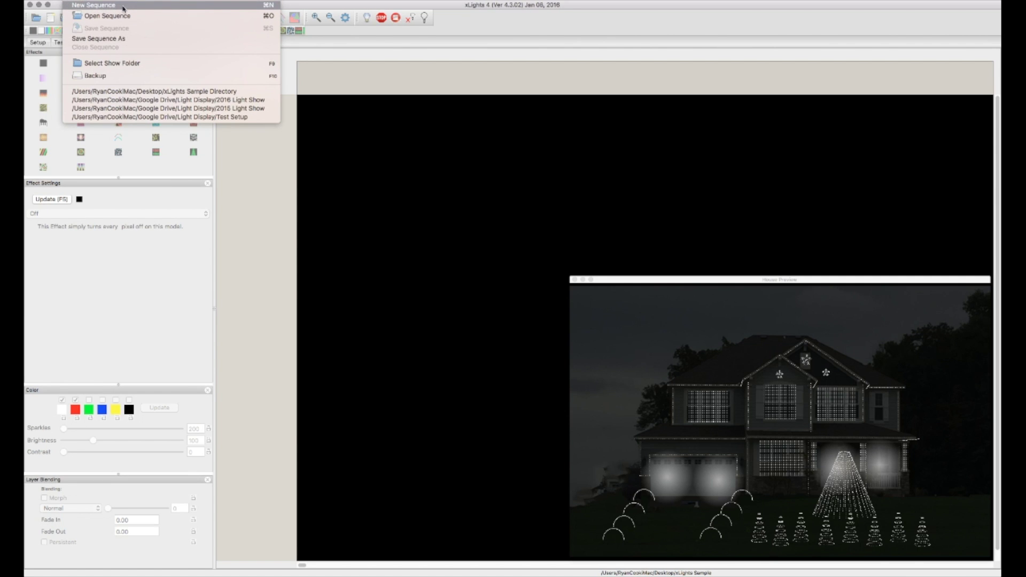
pyautogui.click(125, 6)
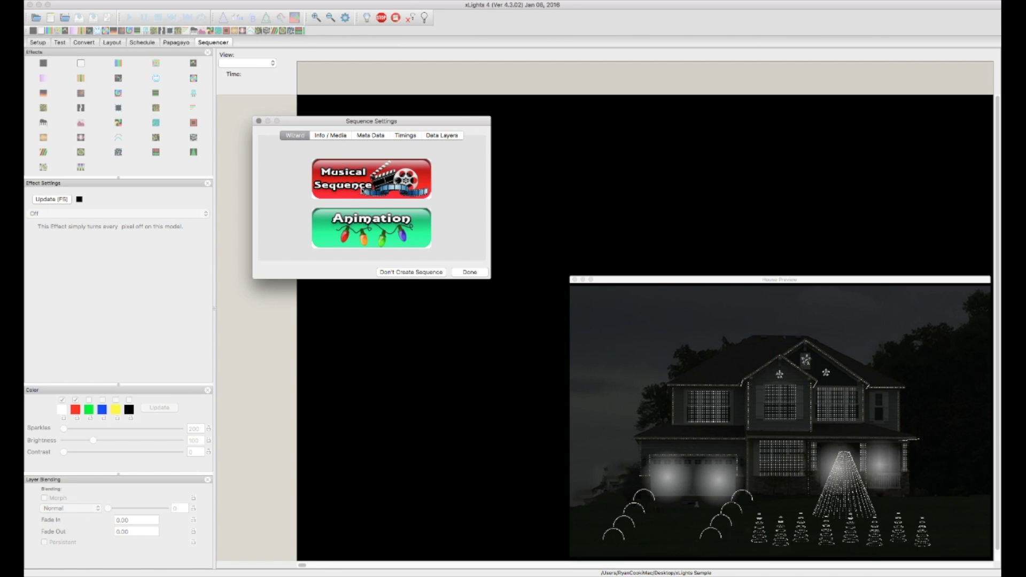
pyautogui.click(369, 184)
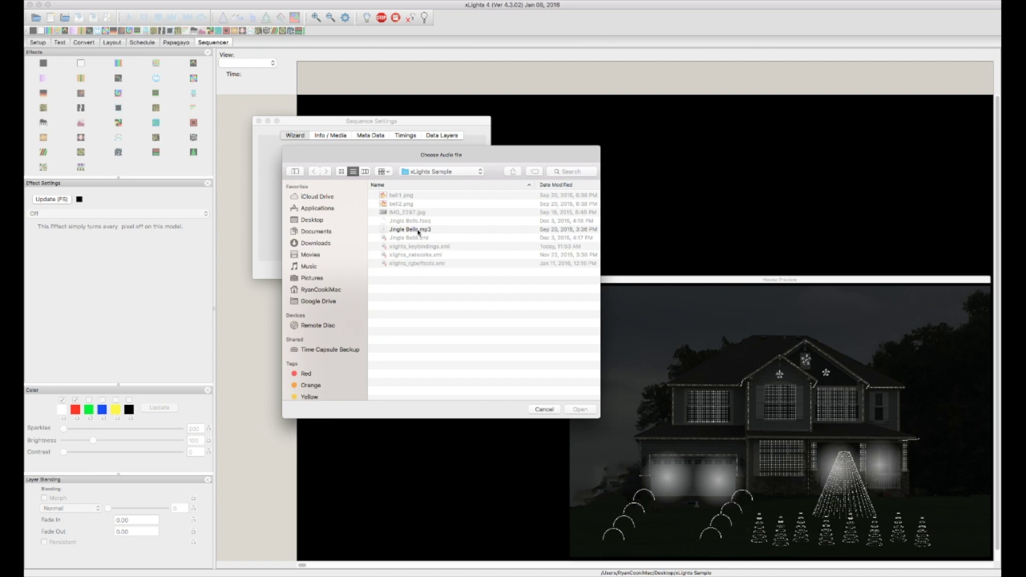
pyautogui.click(418, 231)
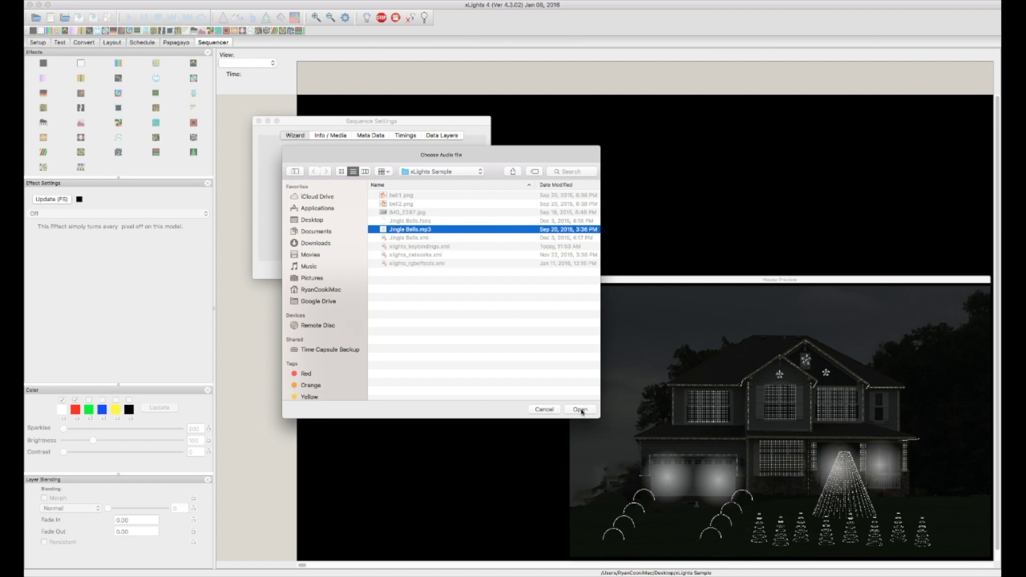
# Load Jingle Bells.mp3 as the sequence music and choose 20 frames per second.
pyautogui.click(580, 409)
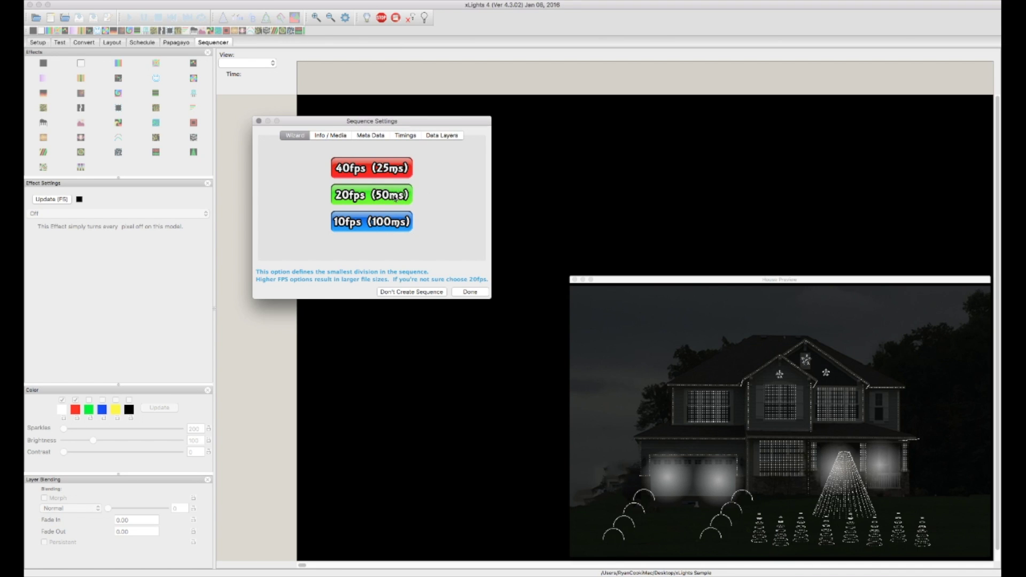
pyautogui.click(390, 197)
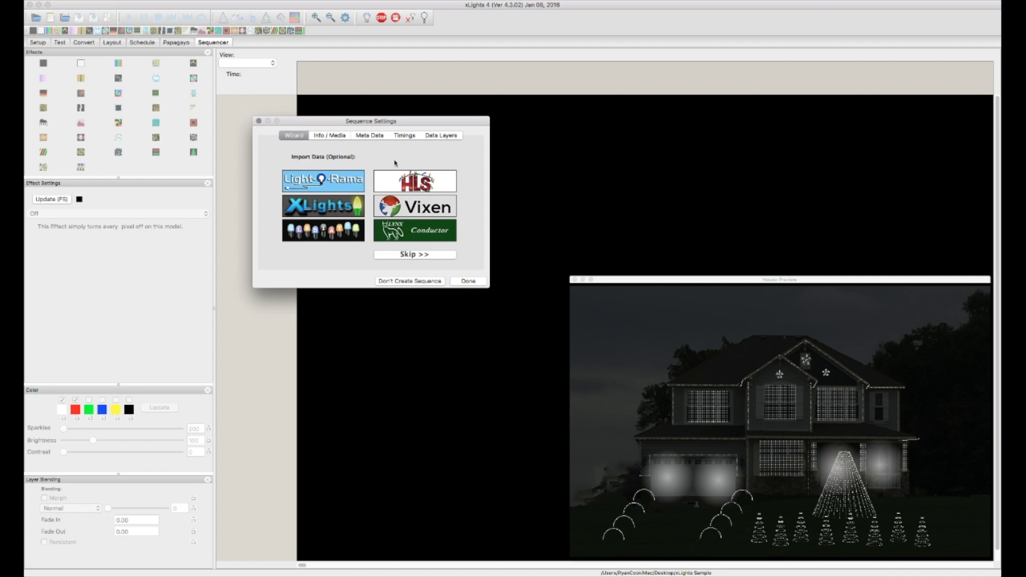
# Skip the data import and finish the wizard to create the 20 fps sequence.
pyautogui.click(425, 256)
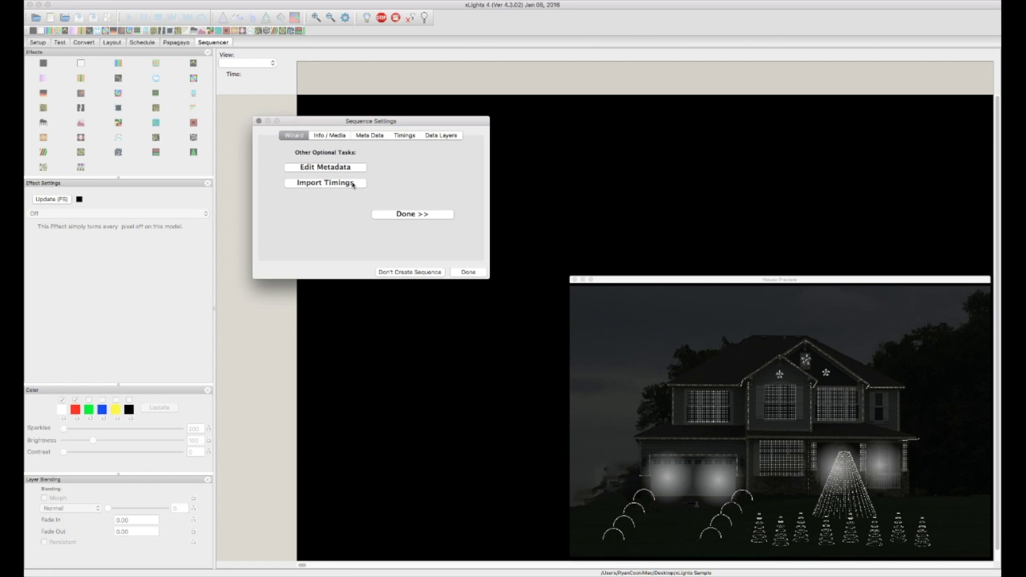
pyautogui.click(414, 216)
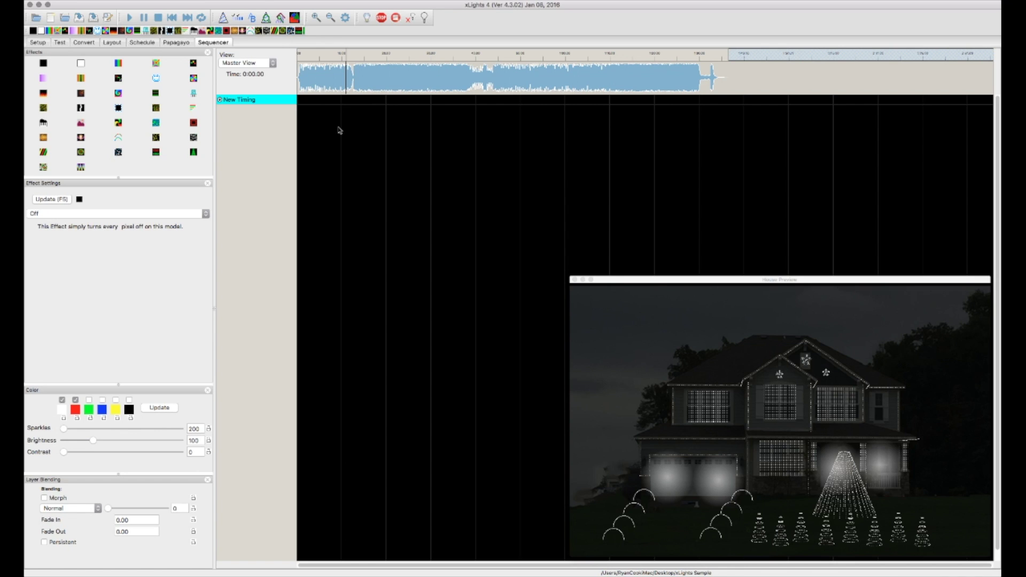
pyautogui.click(260, 102)
# Open the Display Elements window from the New Timing track menu and move it to the centre.
pyautogui.rightClick(265, 99)
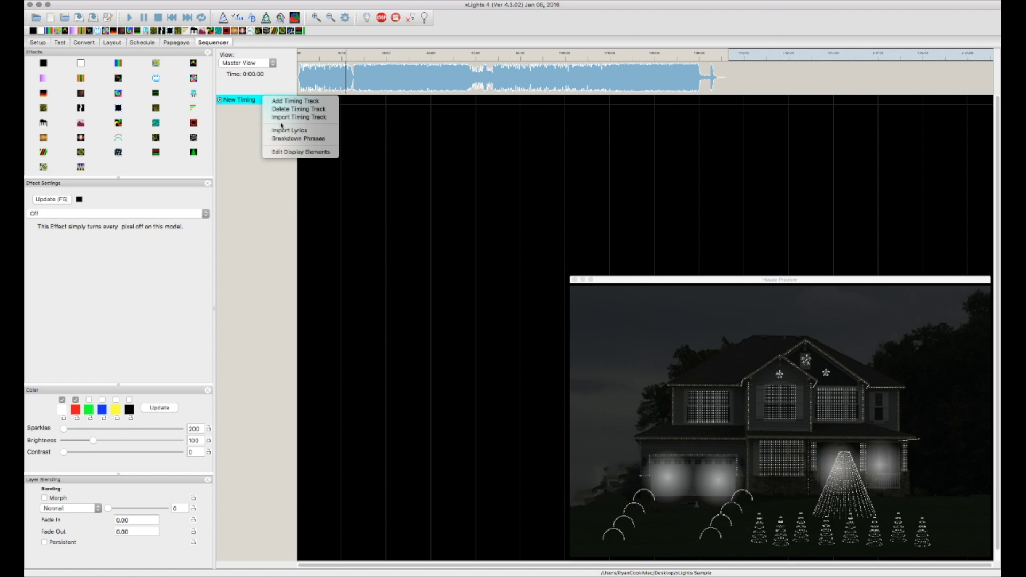
pyautogui.click(283, 153)
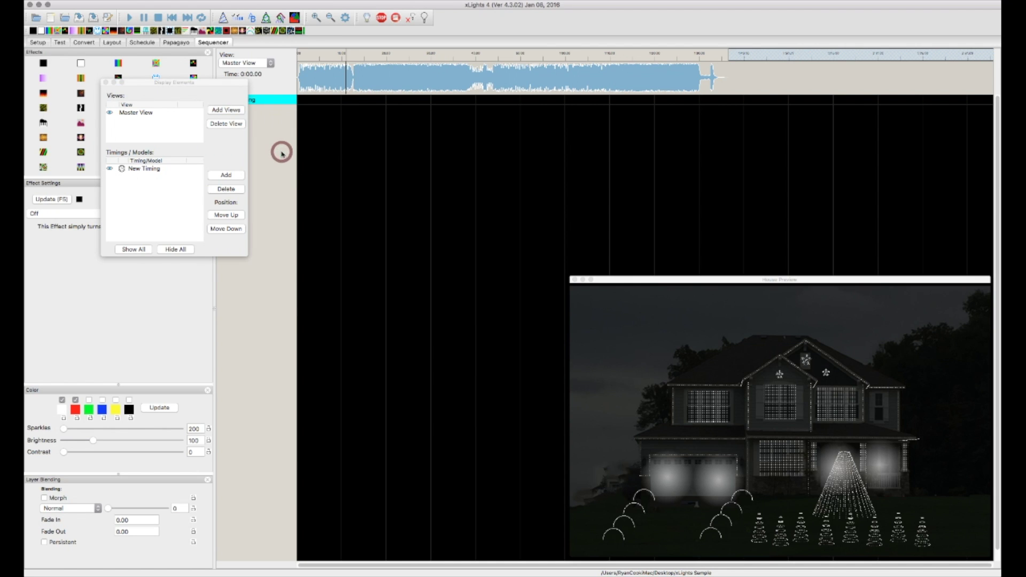
pyautogui.moveTo(314, 146); pyautogui.dragTo(451, 135)
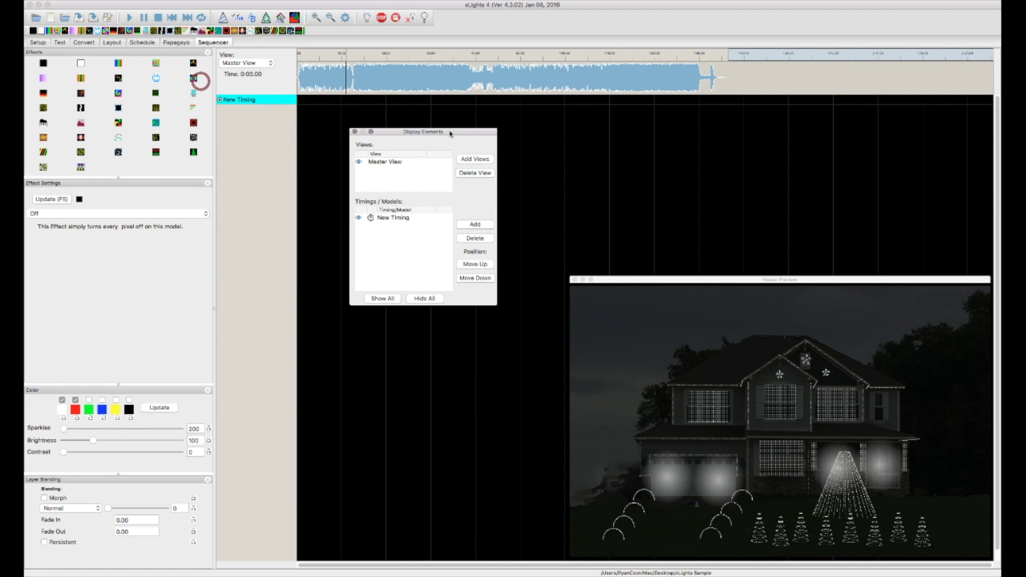
# Select 01 - Top Outlines through 15 - WHOLE HOUSE in the add list and add them.
pyautogui.click(475, 225)
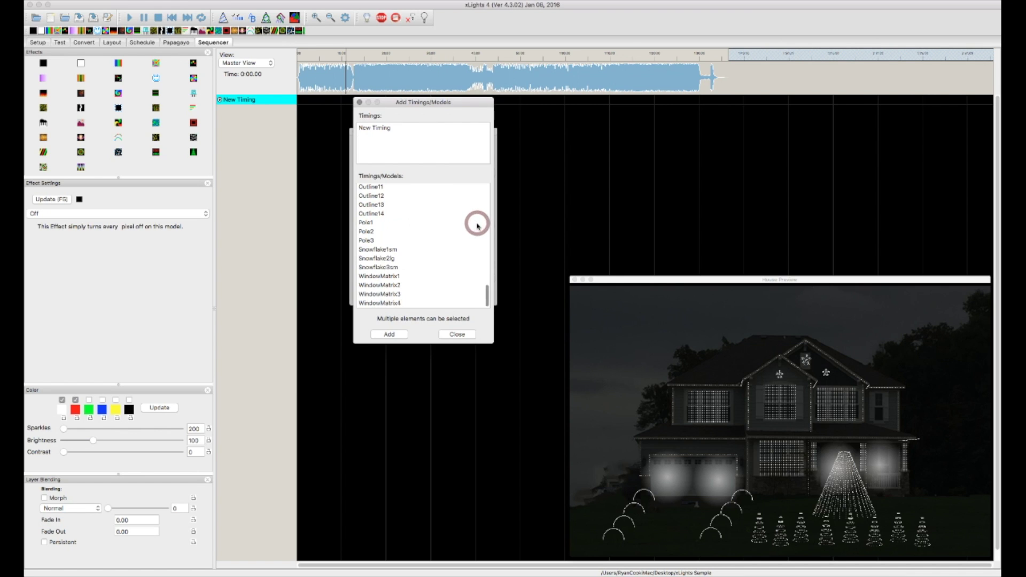
pyautogui.scroll(10, 472, 242)
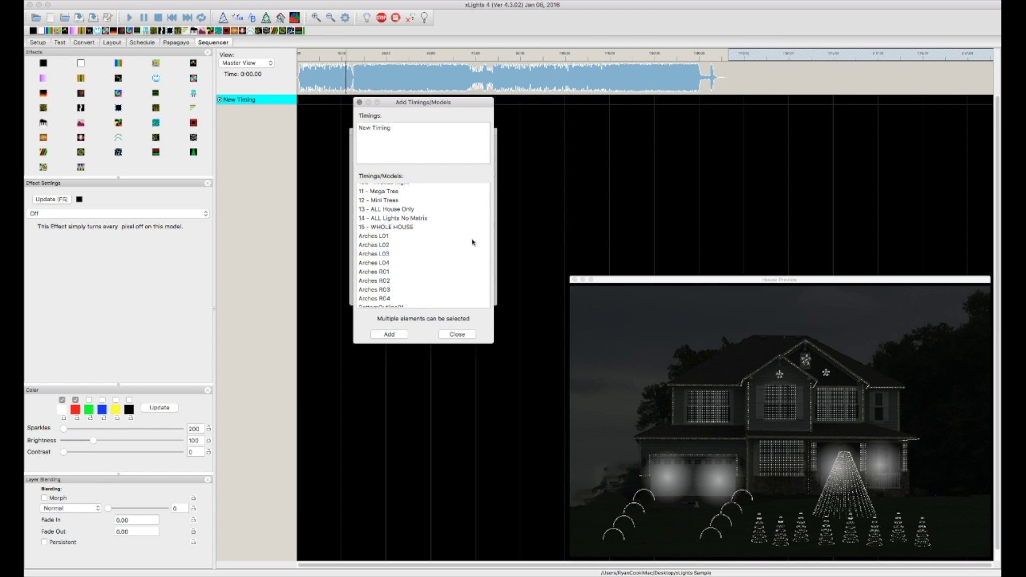
pyautogui.scroll(5, 472, 242)
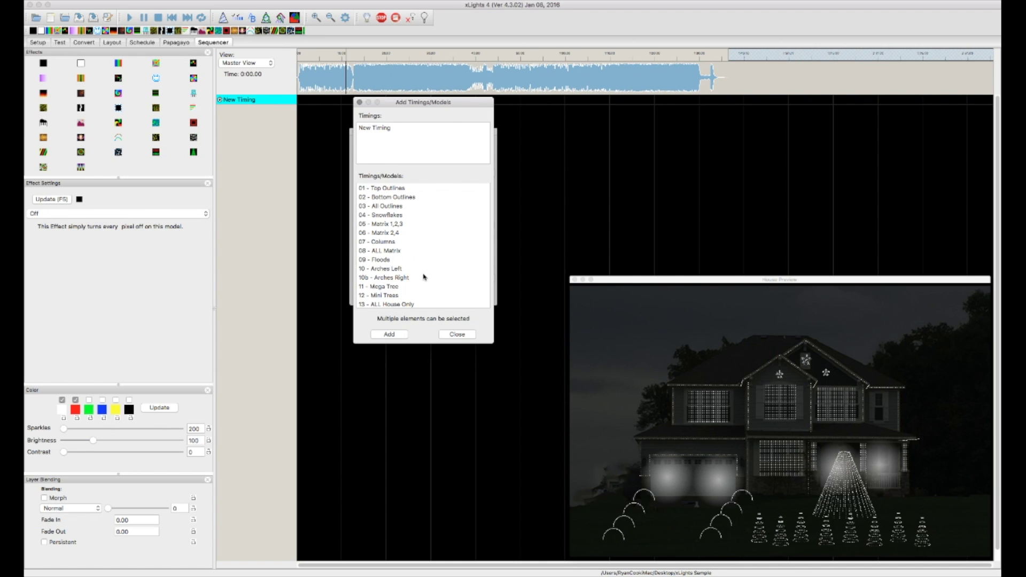
pyautogui.click(400, 189)
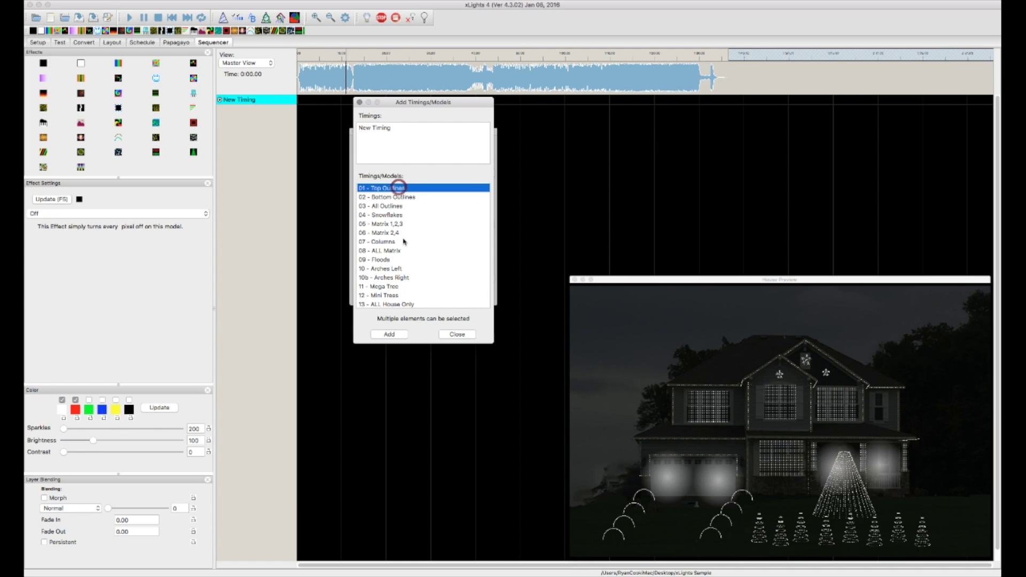
pyautogui.scroll(-3, 403, 241)
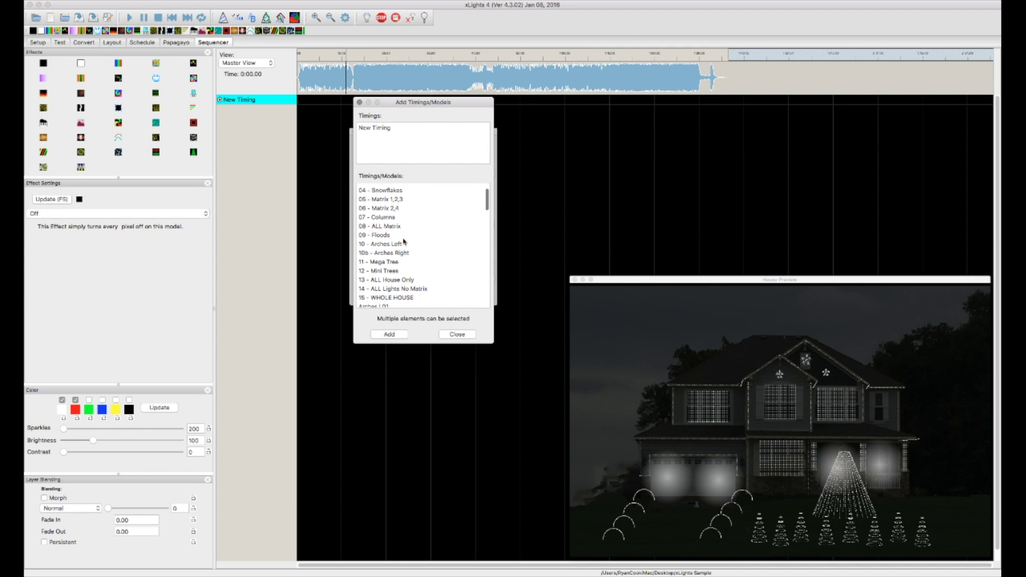
pyautogui.keyDown('shift'); pyautogui.click(403, 297); pyautogui.keyUp('shift')
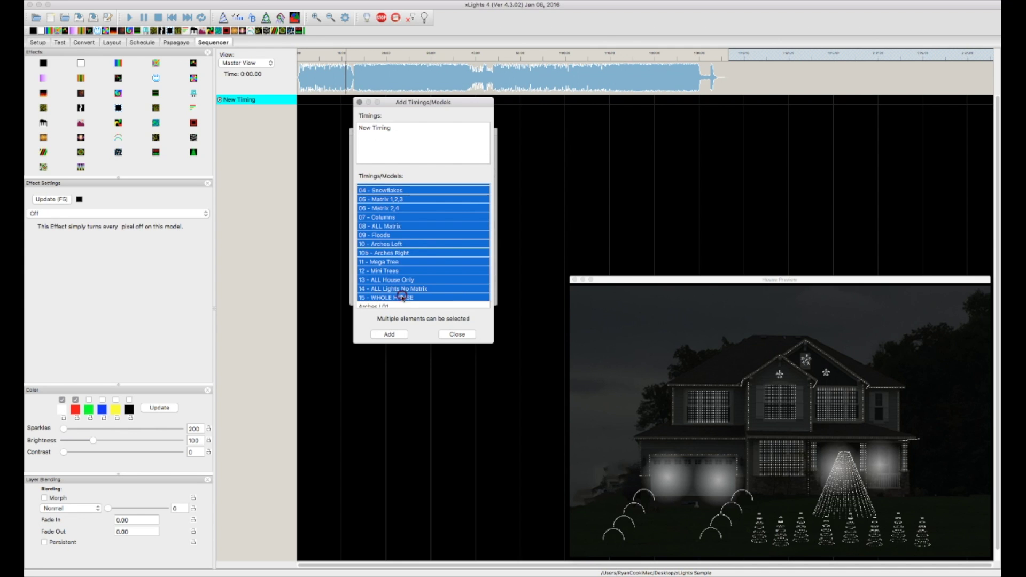
pyautogui.click(396, 336)
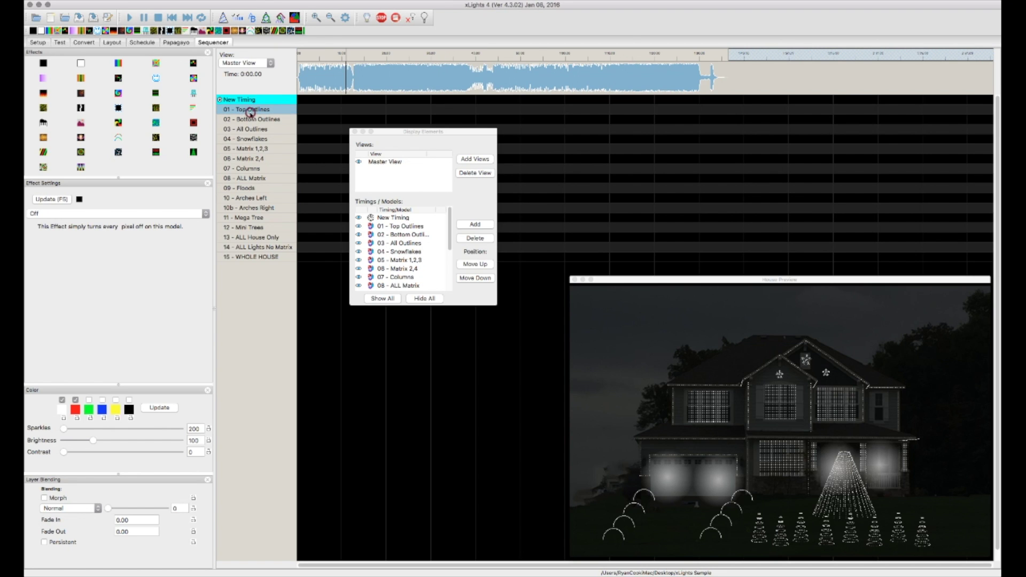
# Select the 03 - All Outlines and 07 - Columns rows, then close Display Elements.
pyautogui.click(253, 129)
pyautogui.click(251, 168)
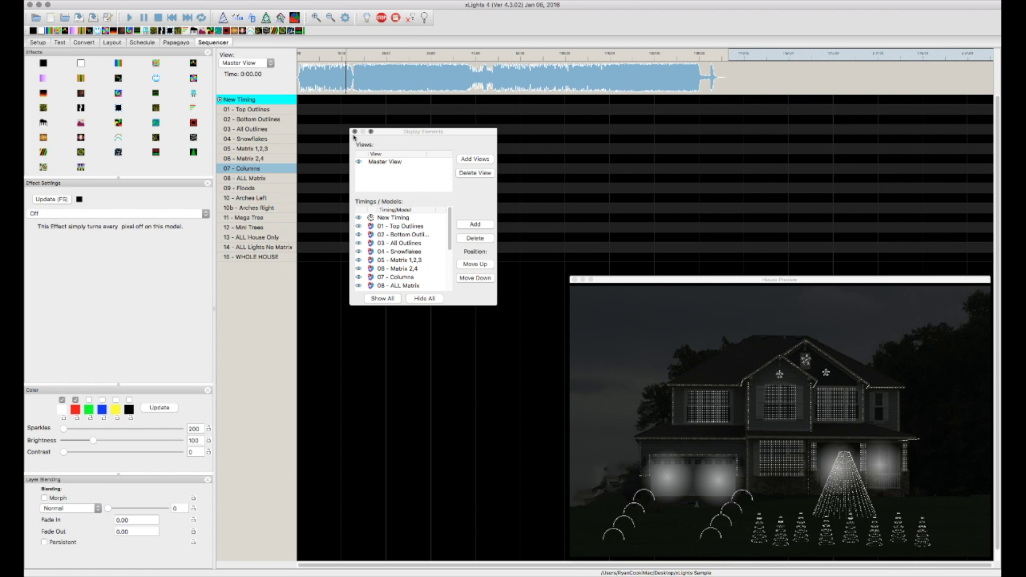
pyautogui.click(354, 132)
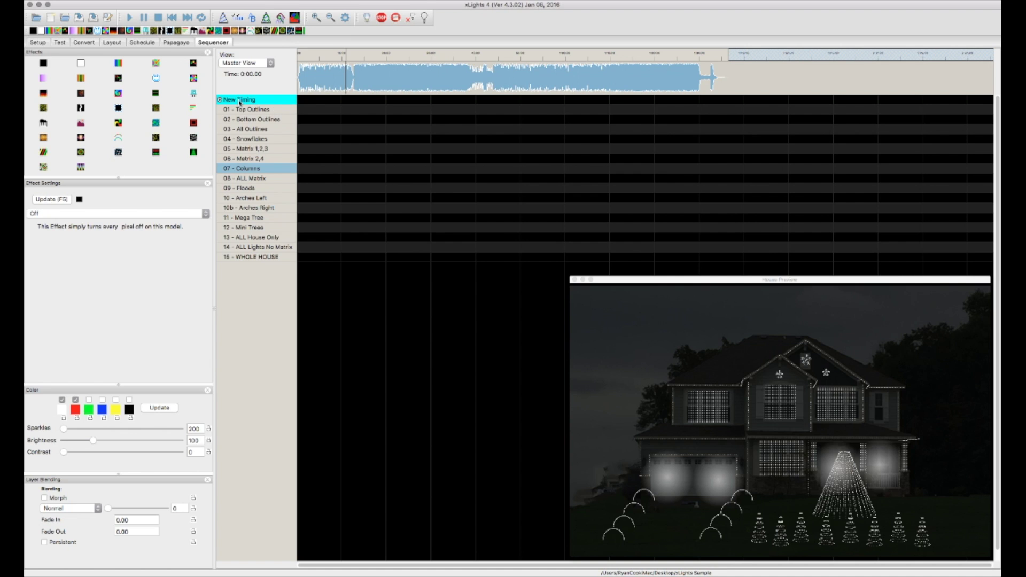
pyautogui.rightClick(242, 101)
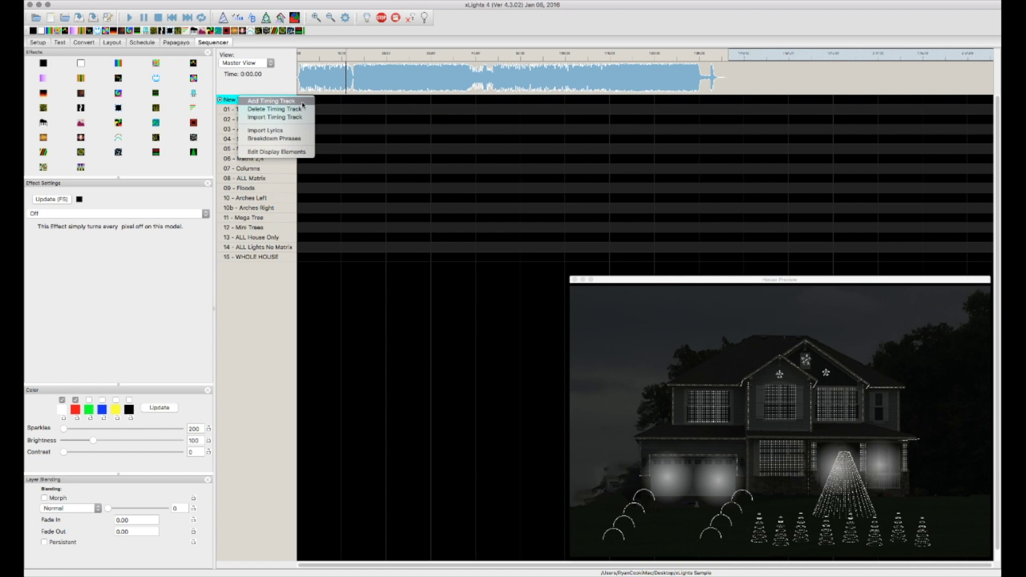
pyautogui.click(228, 100)
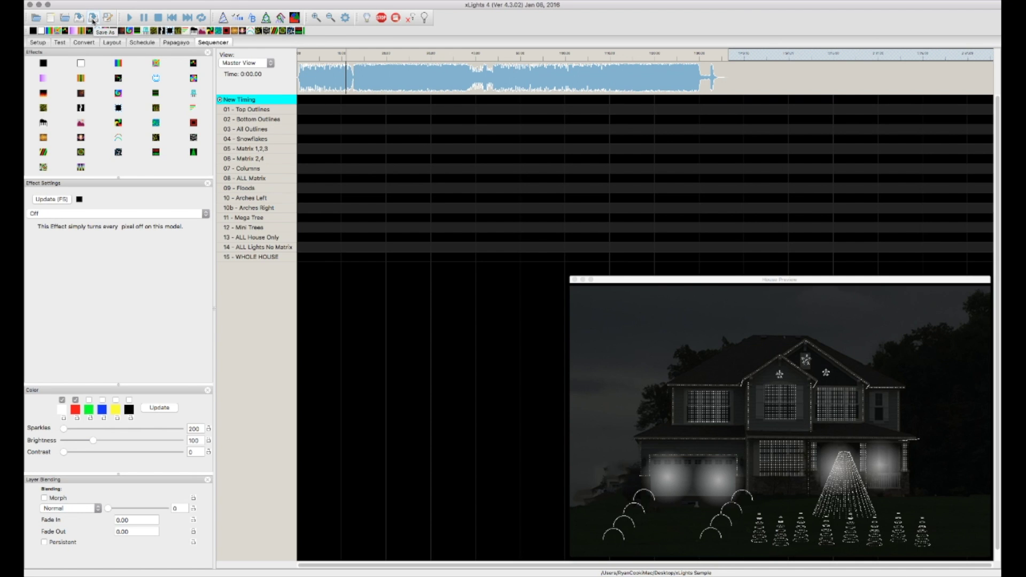
pyautogui.click(92, 20)
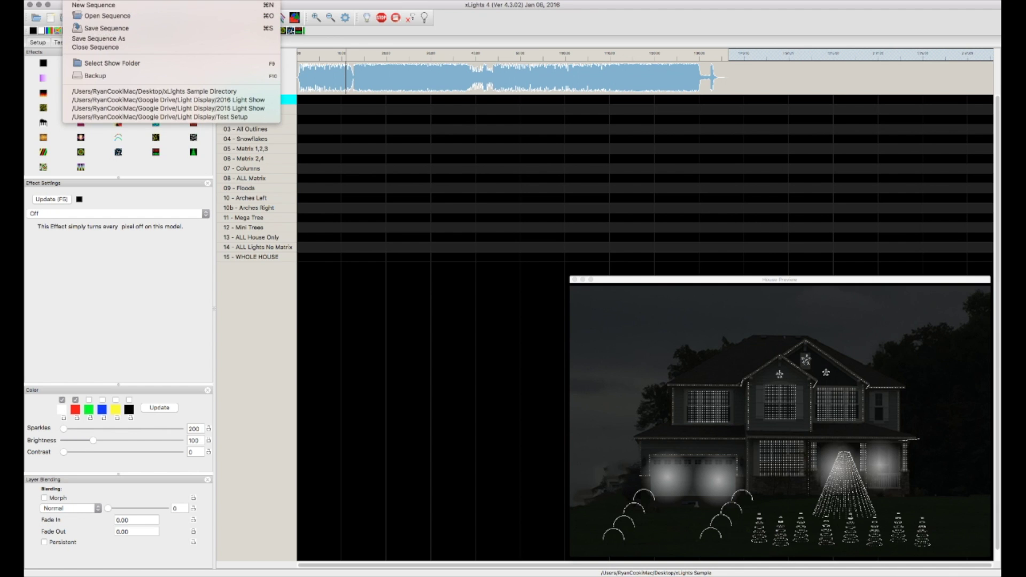
# Save the sequence as 'Jingle Bells Sample', producing Jingle Bells Sample.fseq in the Sample folder.
pyautogui.click(91, 39)
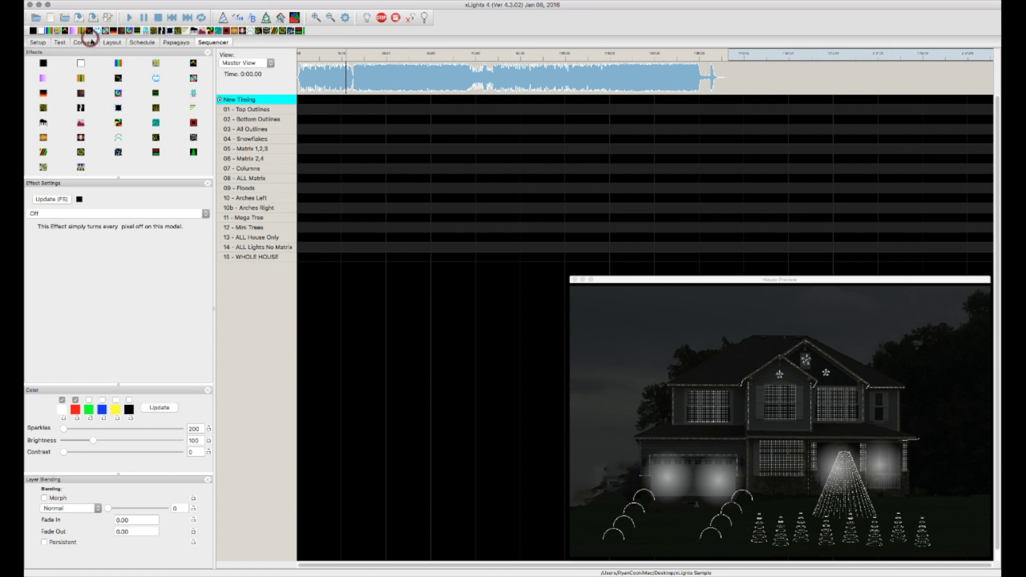
pyautogui.write('Jingle Bell')
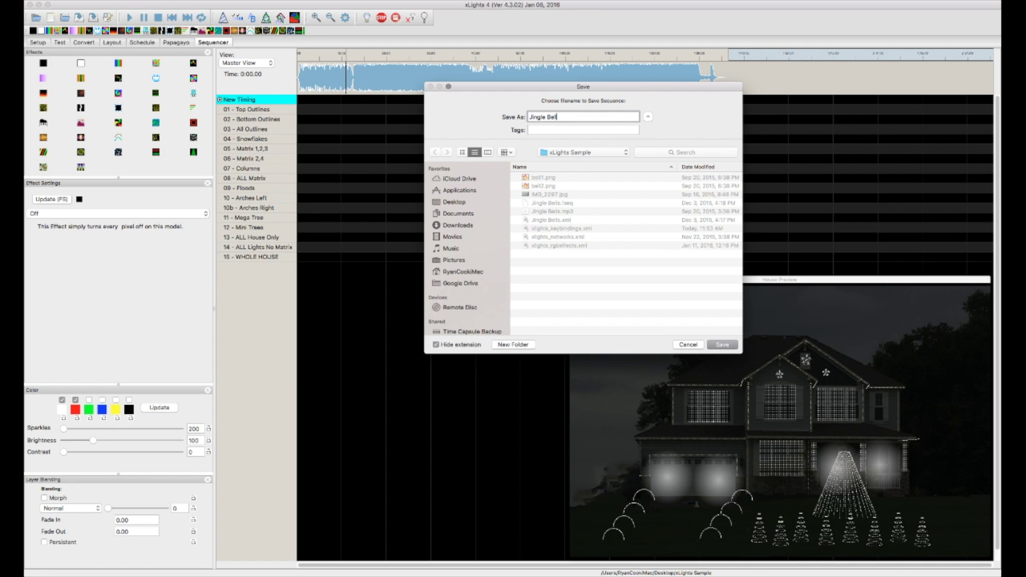
pyautogui.write('s Sample')
pyautogui.press('Return')
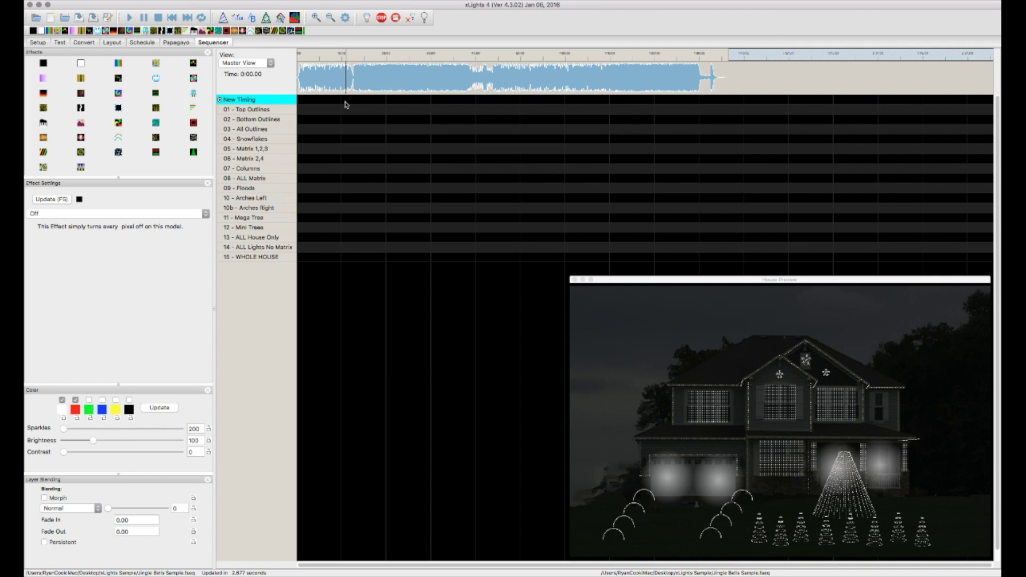
# Zoom in twice on the song timeline and place the play position on the first beat.
pyautogui.click(302, 82)
pyautogui.click(318, 19)
pyautogui.click(319, 18)
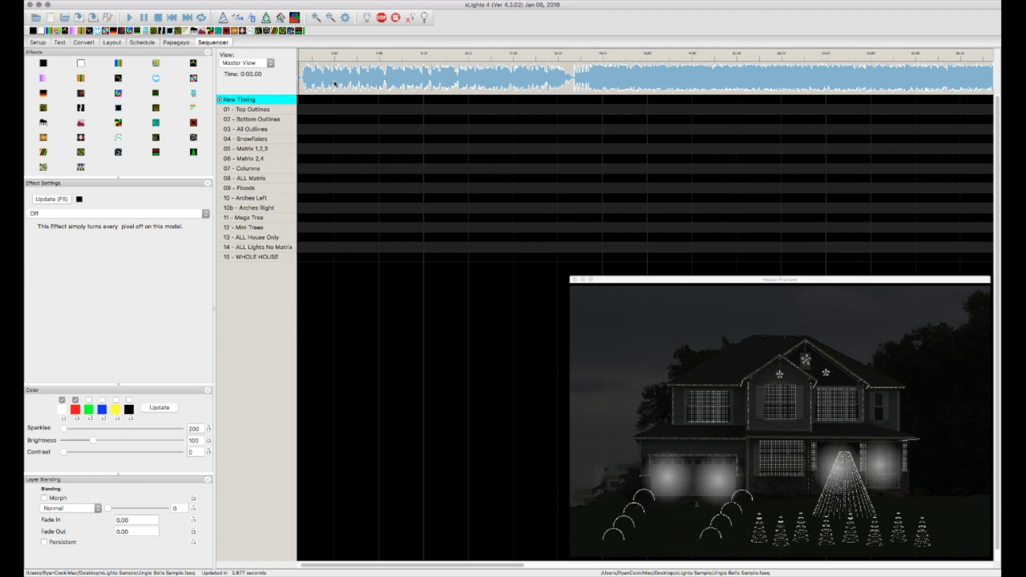
pyautogui.click(387, 77)
pyautogui.click(427, 78)
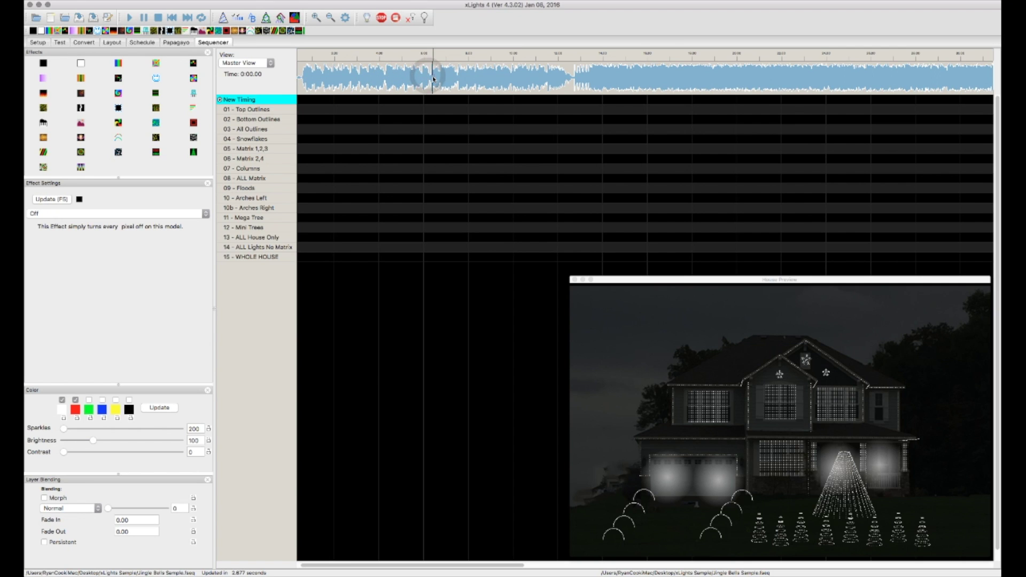
pyautogui.click(433, 79)
pyautogui.click(387, 78)
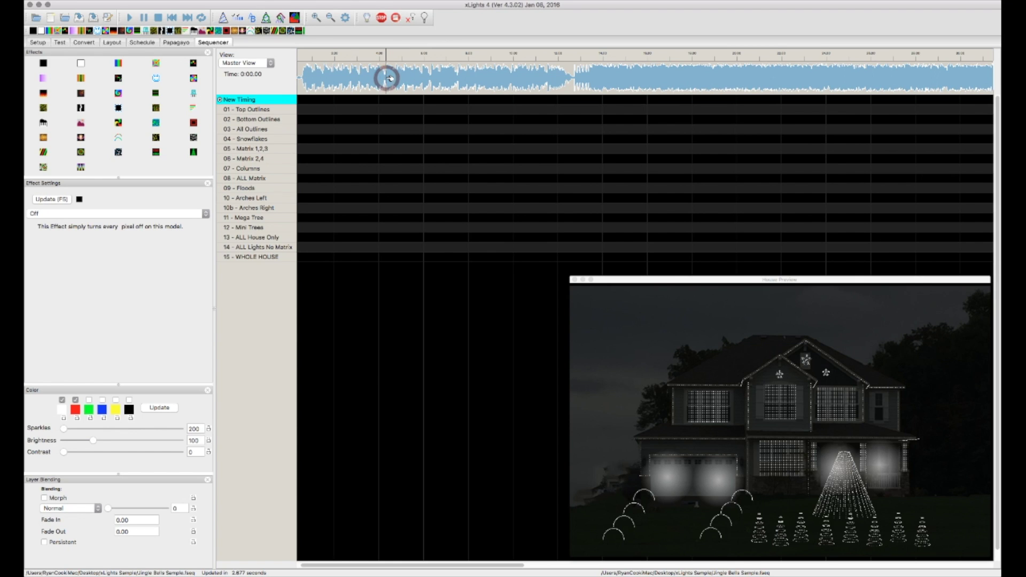
# Add timing marks on the first beat and several later beats in New Timing.
pyautogui.press('t')
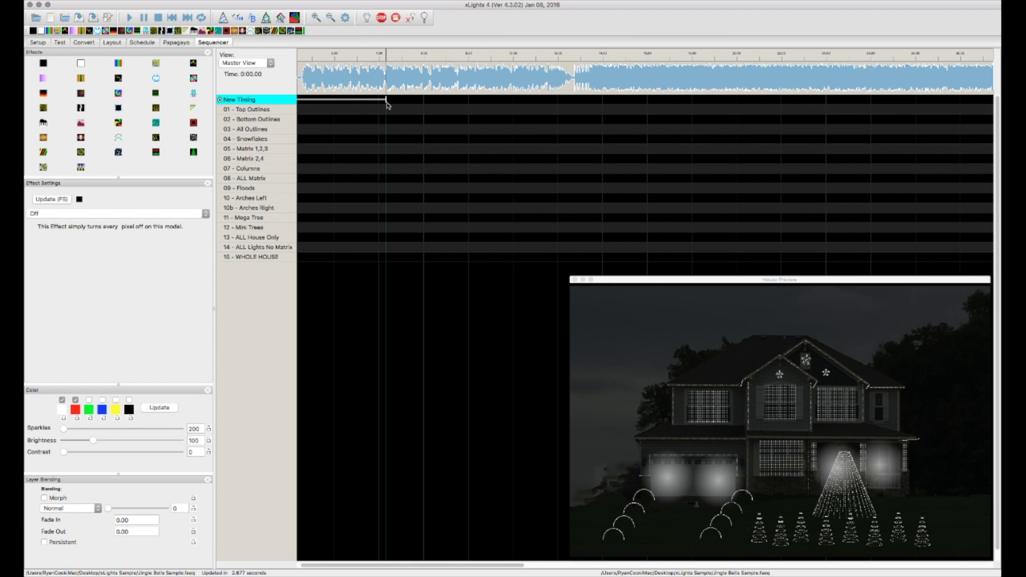
pyautogui.click(432, 84)
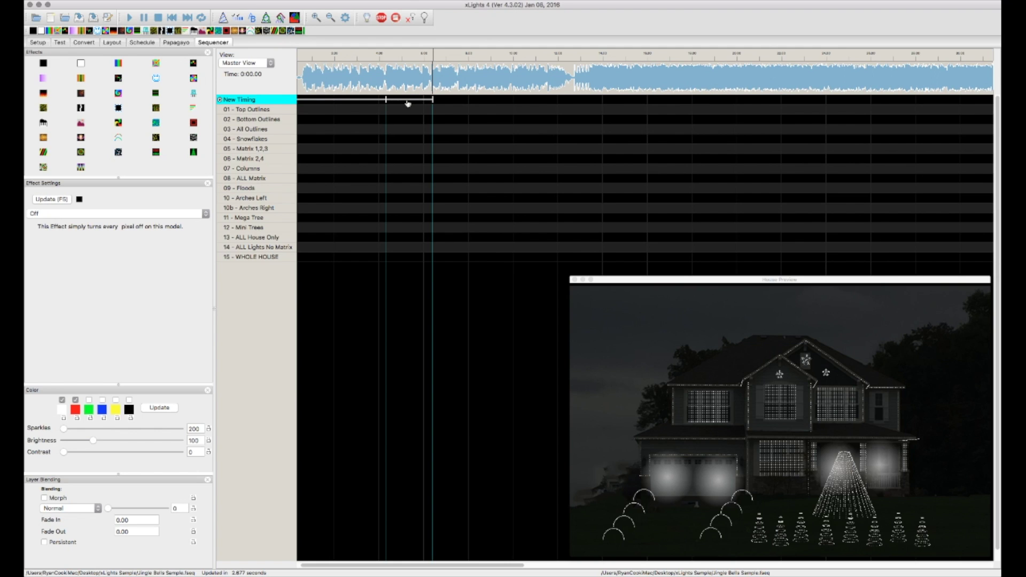
pyautogui.click(459, 77)
pyautogui.press('t')
pyautogui.click(575, 79)
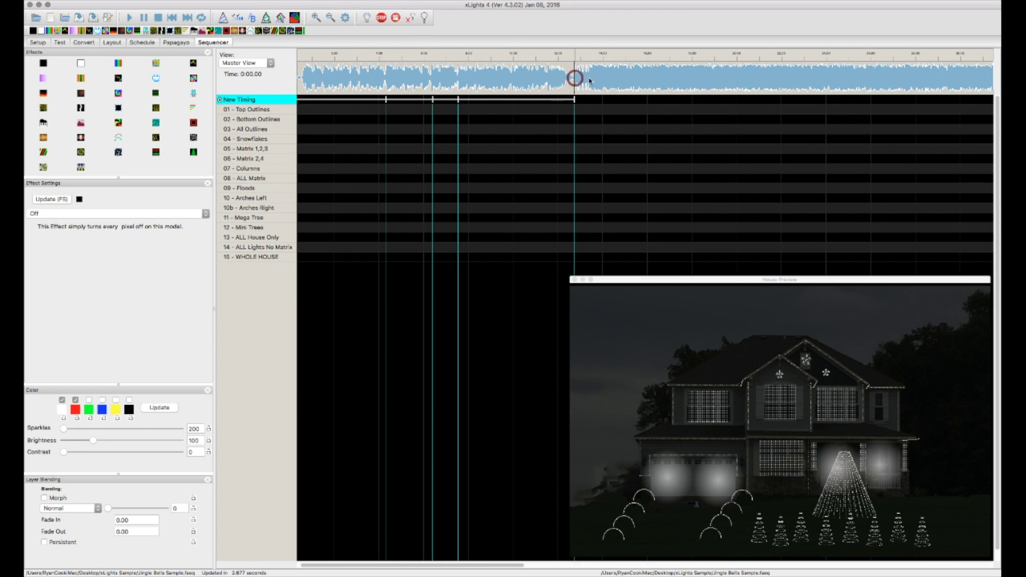
pyautogui.moveTo(574, 78); pyautogui.dragTo(590, 78)
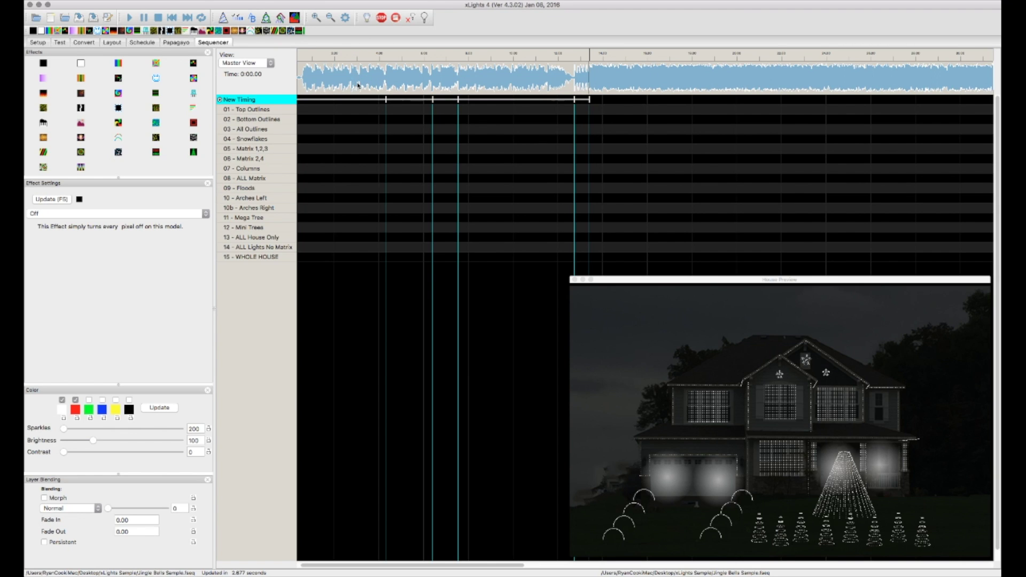
pyautogui.click(572, 75)
pyautogui.click(128, 17)
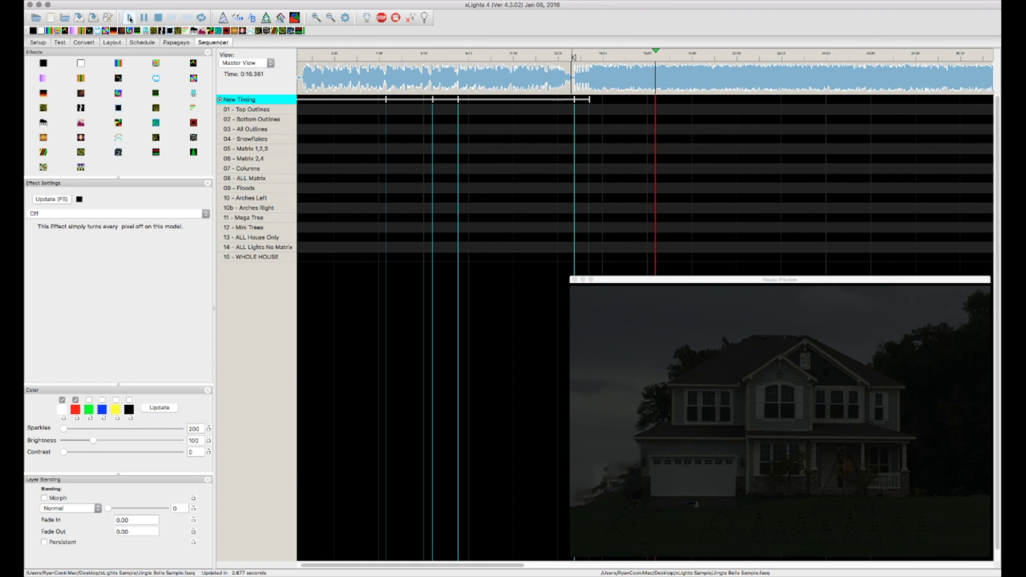
# Replay from the marked point, tap T on five beats to add marks, then stop playback.
pyautogui.click(156, 18)
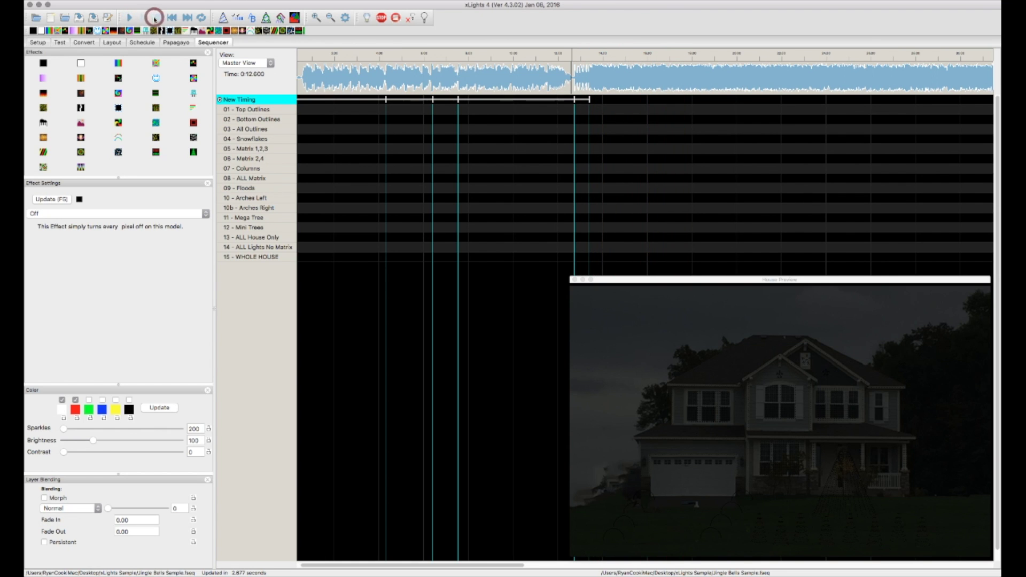
pyautogui.click(128, 17)
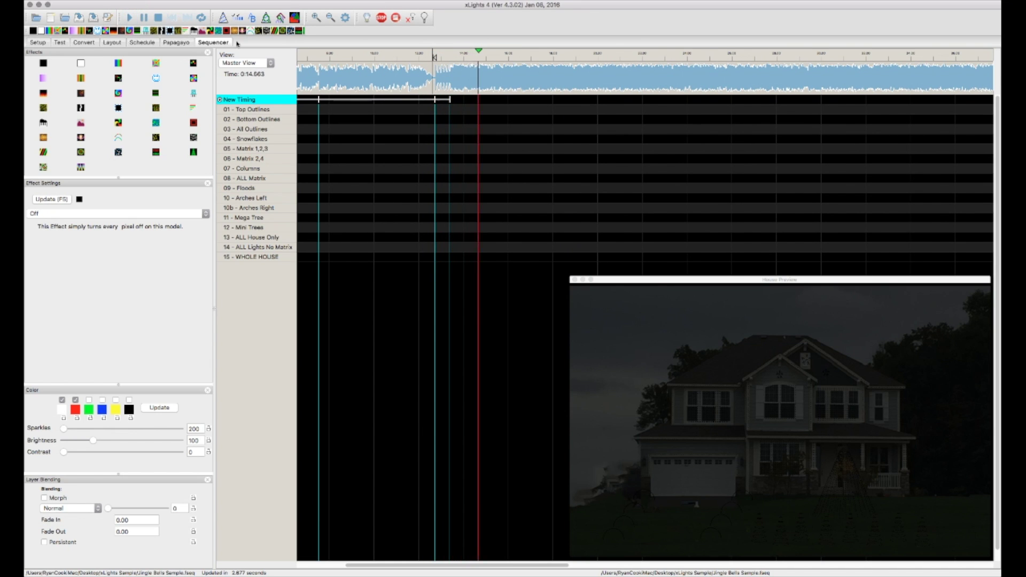
pyautogui.click(406, 75)
pyautogui.press('t')
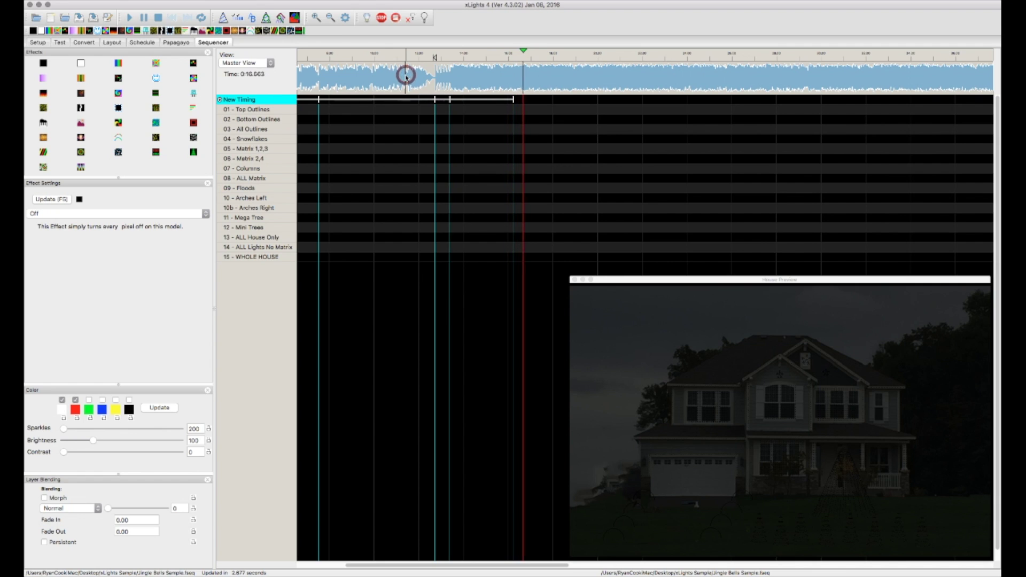
pyautogui.press('t')
pyautogui.press('t')
pyautogui.press('t')
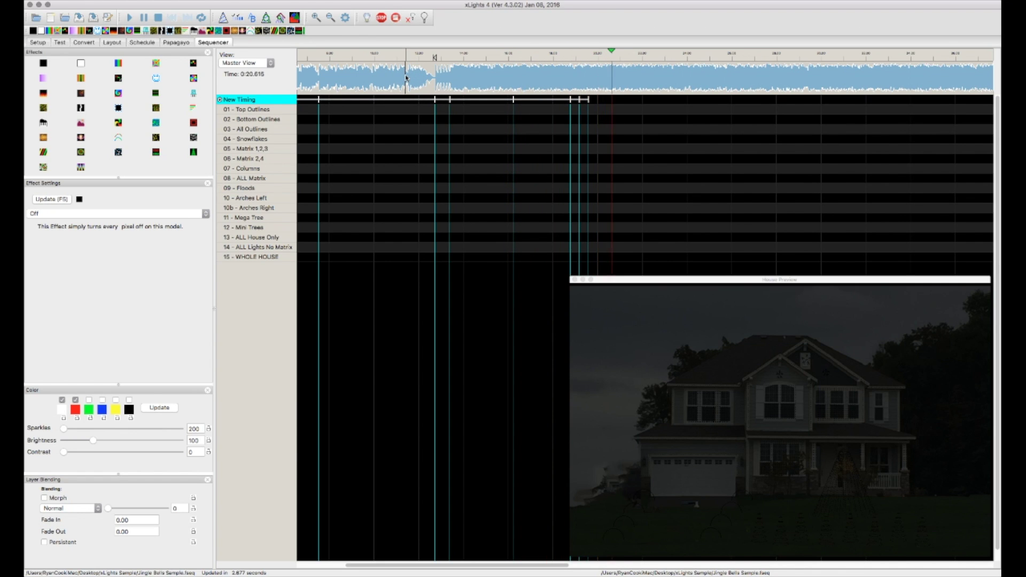
pyautogui.press('t')
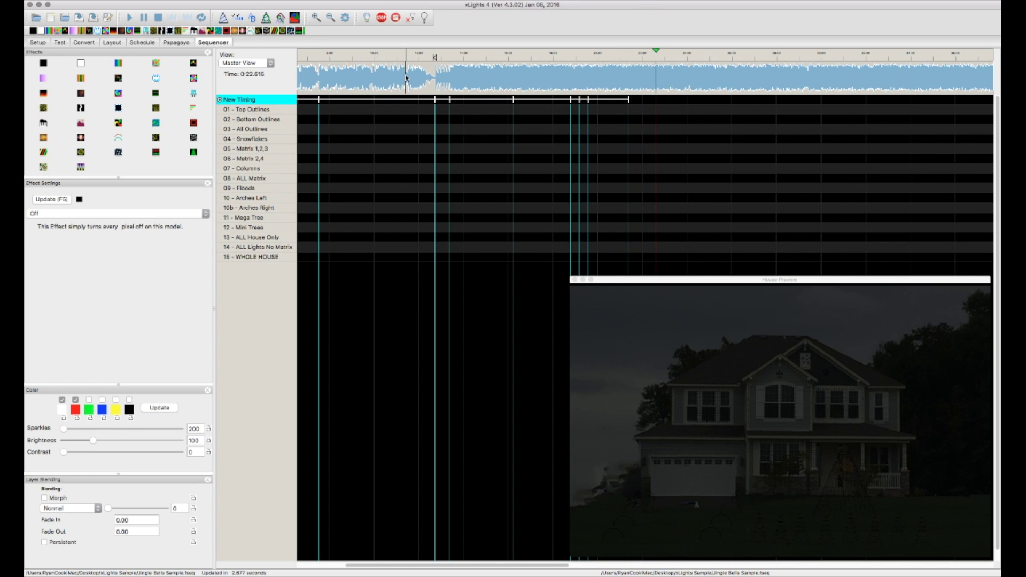
pyautogui.press('t')
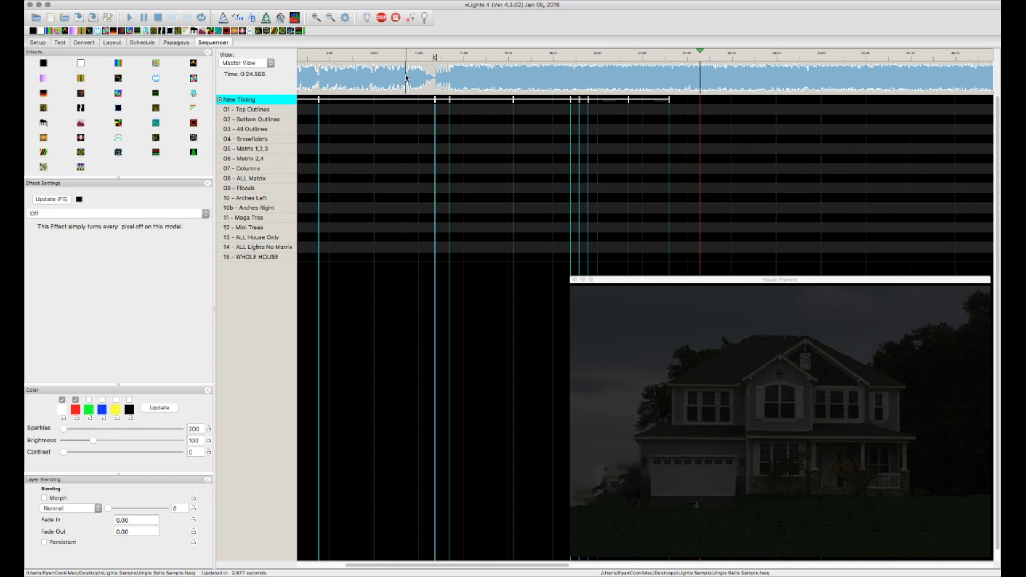
pyautogui.press('t')
pyautogui.press('t')
pyautogui.press('t')
pyautogui.press('t')
pyautogui.press('t')
pyautogui.press('t')
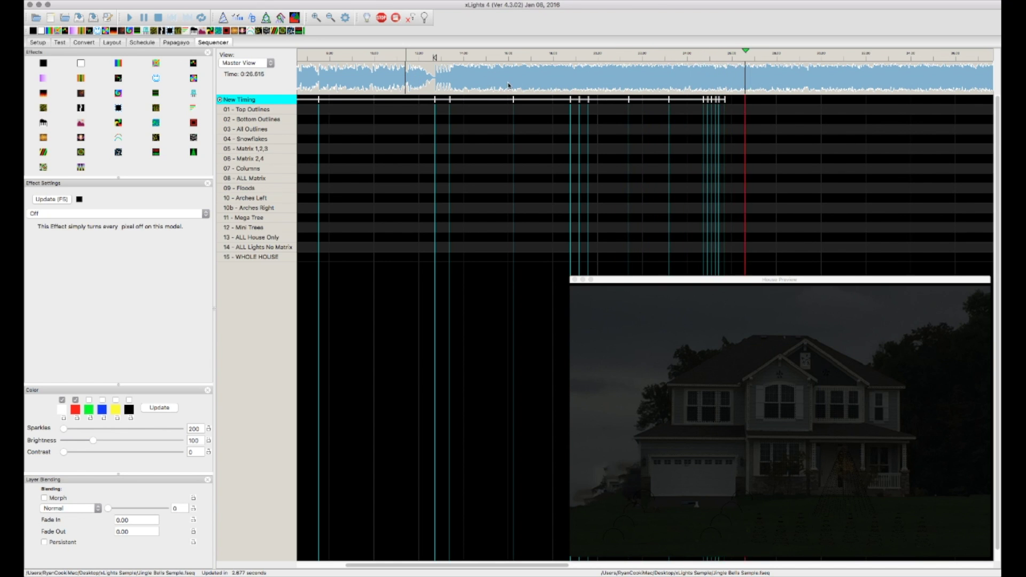
pyautogui.press('space')
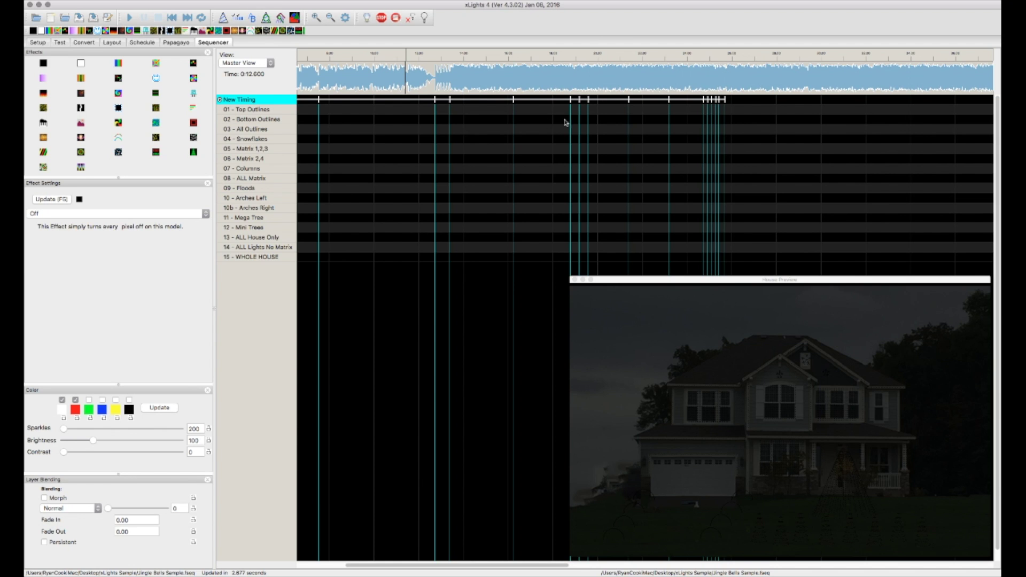
# Scroll back to the song's start and zoom the timeline in twice on the opening waveform.
pyautogui.hscroll(-5, 506, 114)
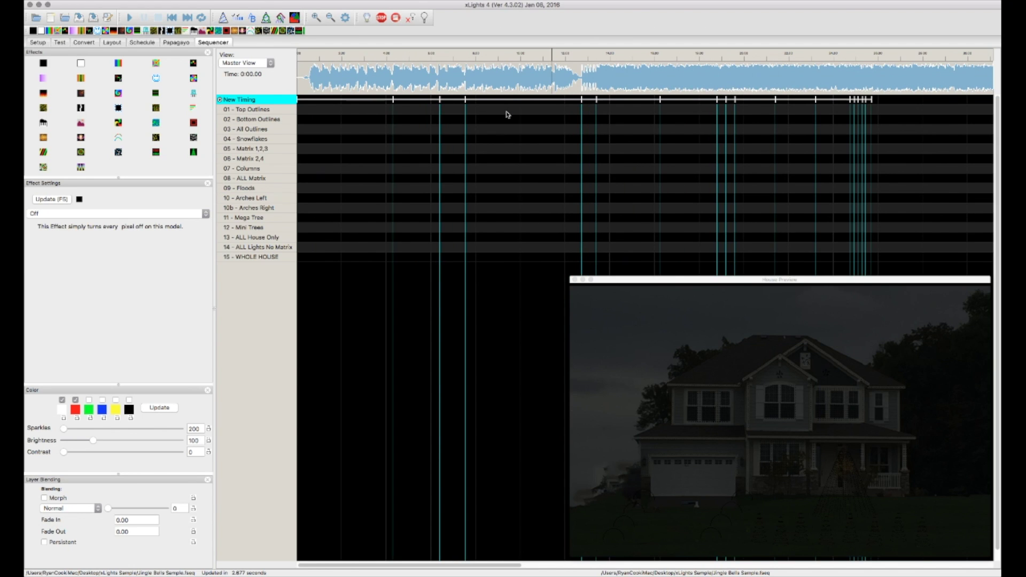
pyautogui.click(852, 84)
pyautogui.click(582, 80)
pyautogui.click(316, 18)
pyautogui.click(317, 19)
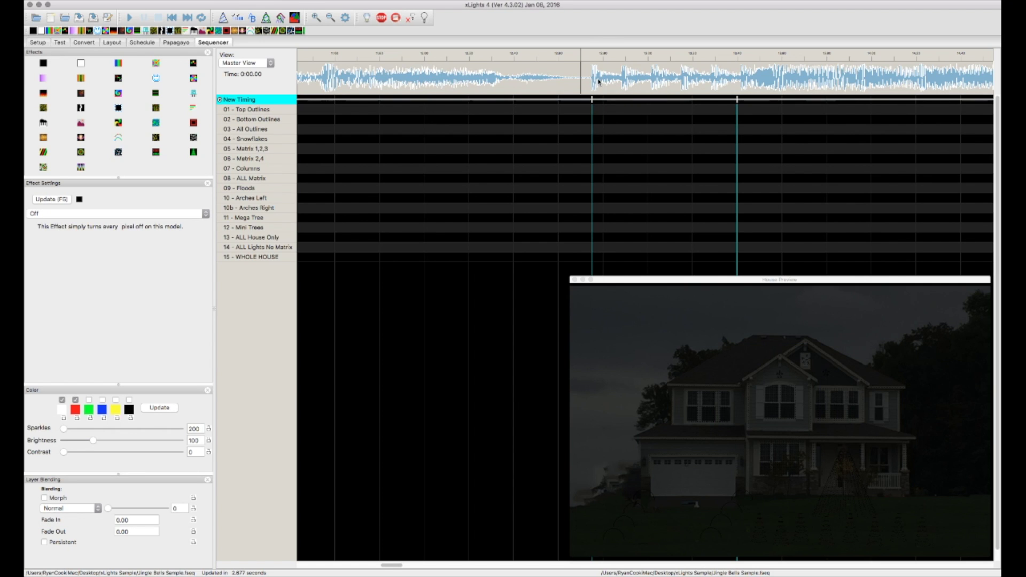
pyautogui.click(575, 77)
pyautogui.press('XF86AudioLowerVolume')
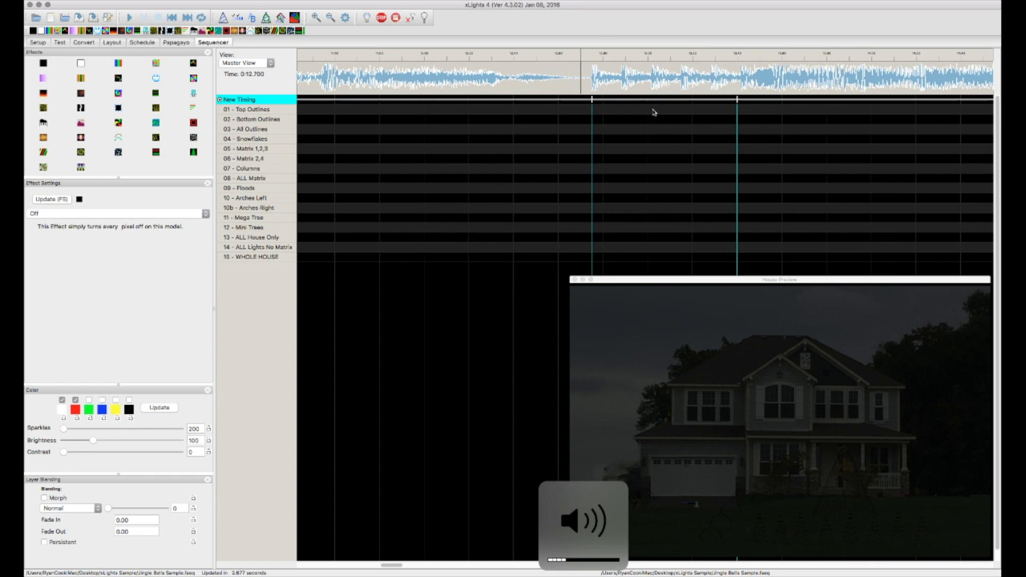
# Add four New Timing marks at successive waveform beats near the 12.8-second point.
pyautogui.click(624, 86)
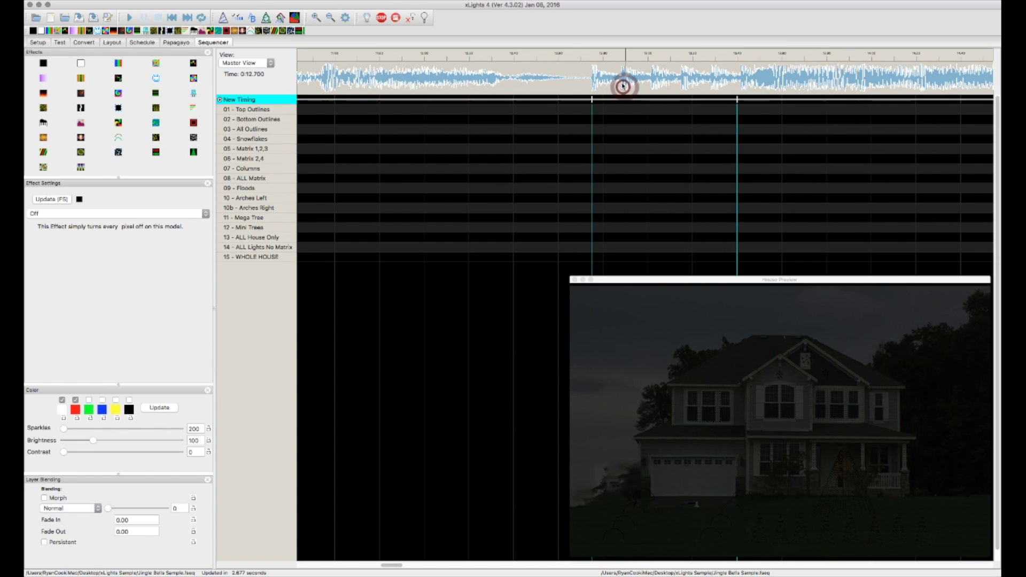
pyautogui.click(623, 79)
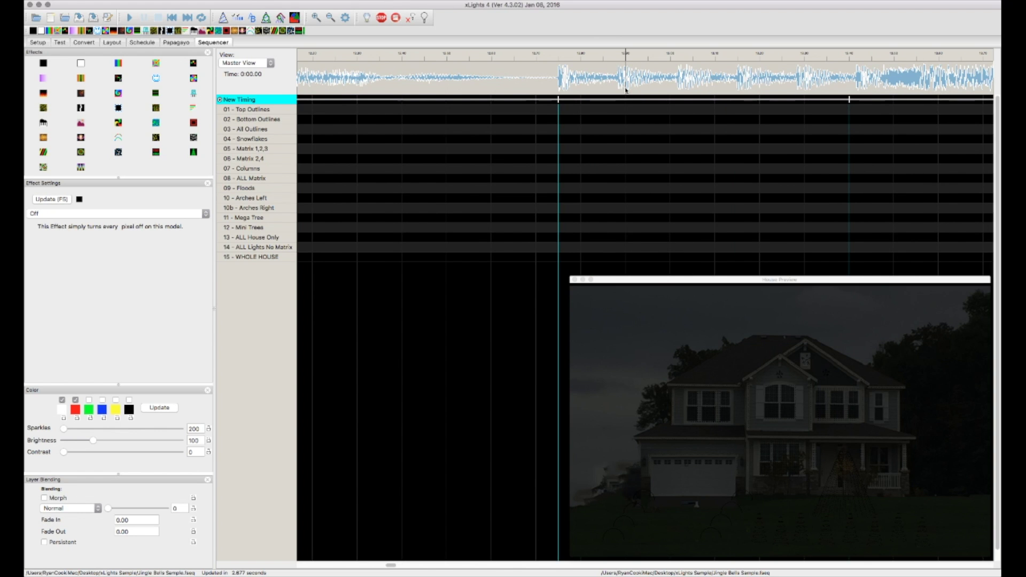
pyautogui.press('t')
pyautogui.click(681, 78)
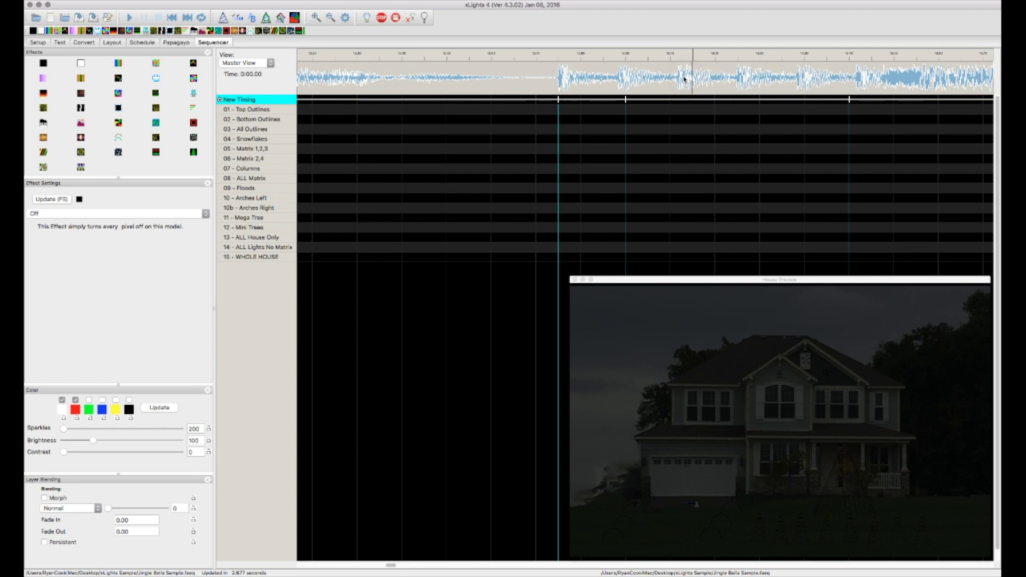
pyautogui.press('t')
pyautogui.click(743, 79)
pyautogui.press('t')
pyautogui.click(801, 78)
pyautogui.press('t')
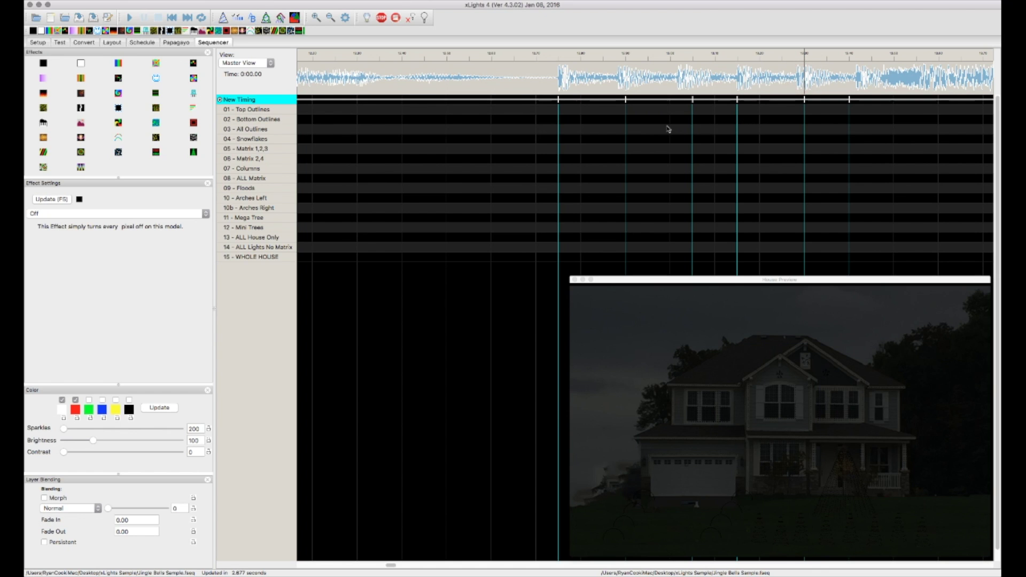
pyautogui.moveTo(625, 99)
pyautogui.mouseDown()
pyautogui.moveTo(594, 100)
pyautogui.moveTo(616, 103)
pyautogui.mouseUp()
pyautogui.click(537, 80)
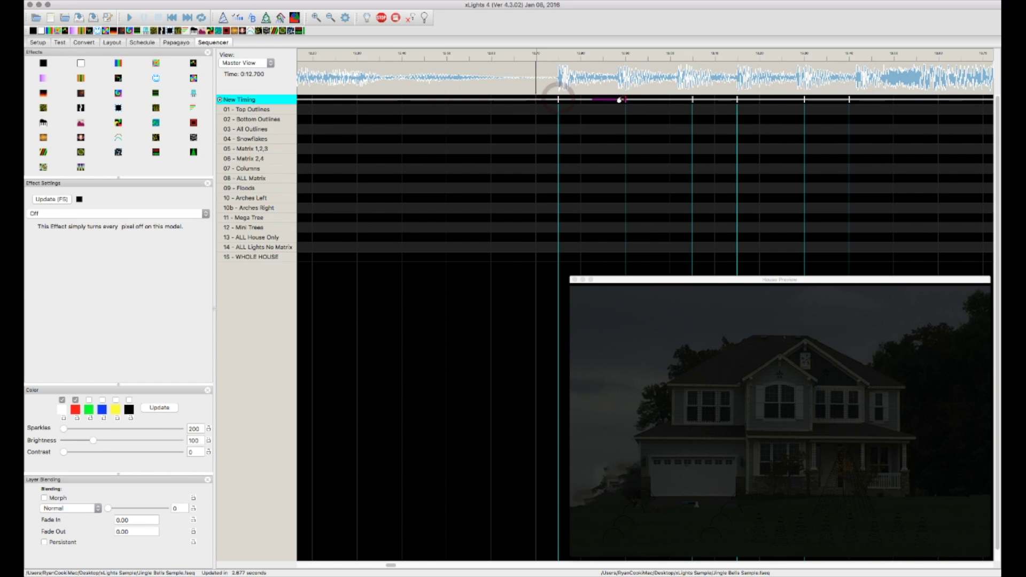
# Drag the early New Timing marks into place and delete the extra short segment before them.
pyautogui.click(623, 99)
pyautogui.moveTo(558, 100)
pyautogui.mouseDown()
pyautogui.moveTo(398, 103)
pyautogui.moveTo(559, 98)
pyautogui.mouseUp()
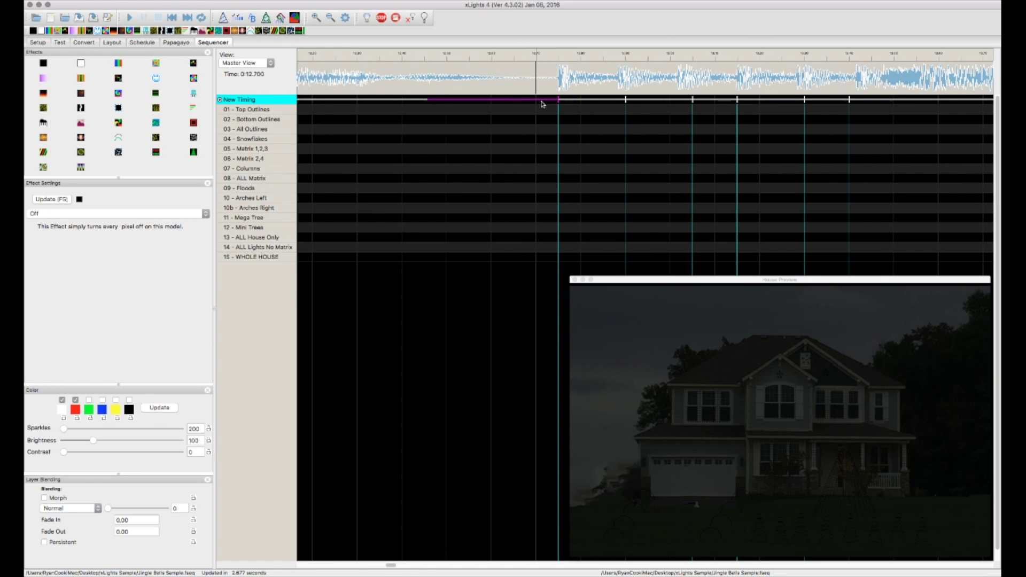
pyautogui.click(625, 100)
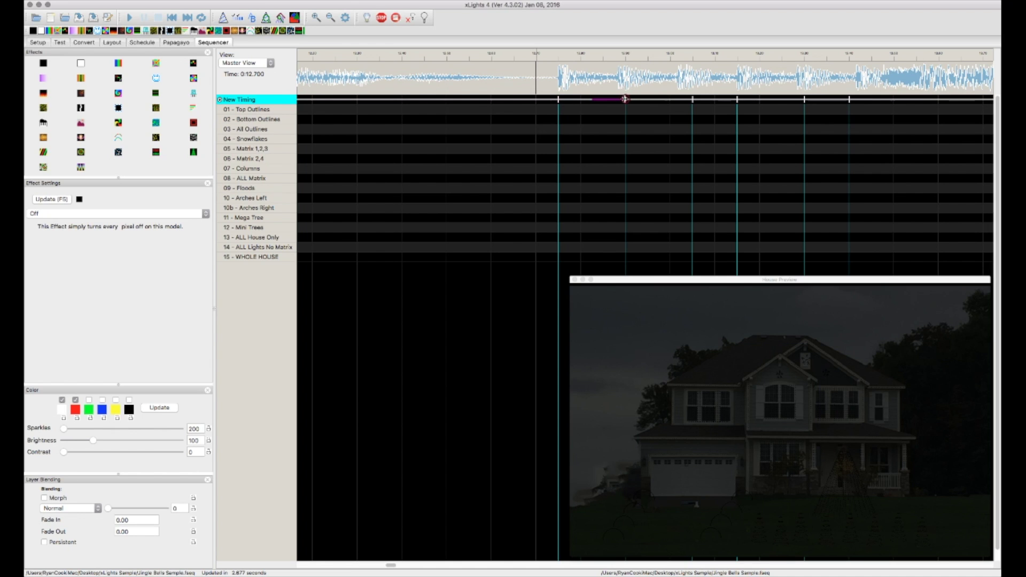
pyautogui.press('Delete')
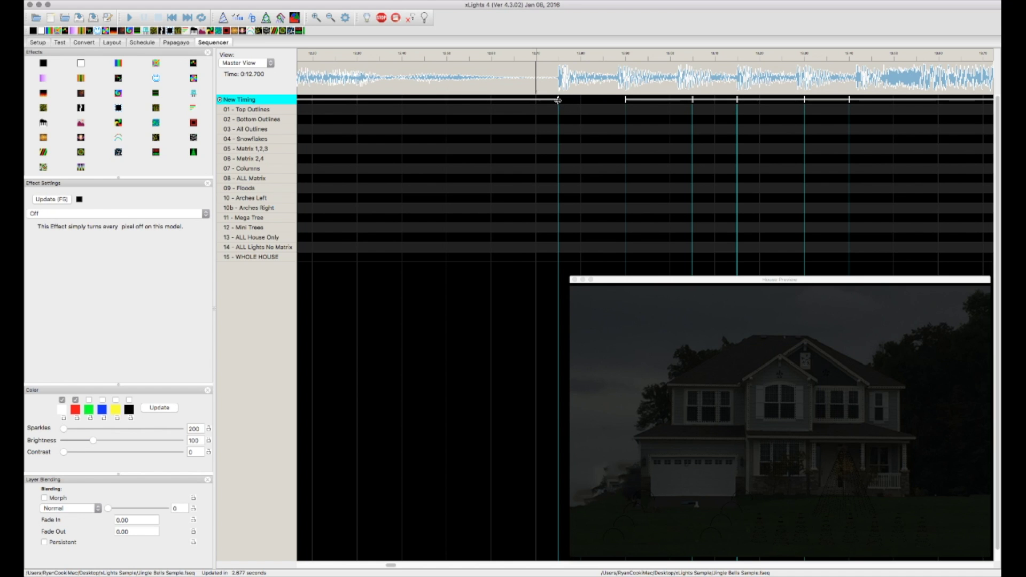
pyautogui.moveTo(558, 100); pyautogui.dragTo(622, 102)
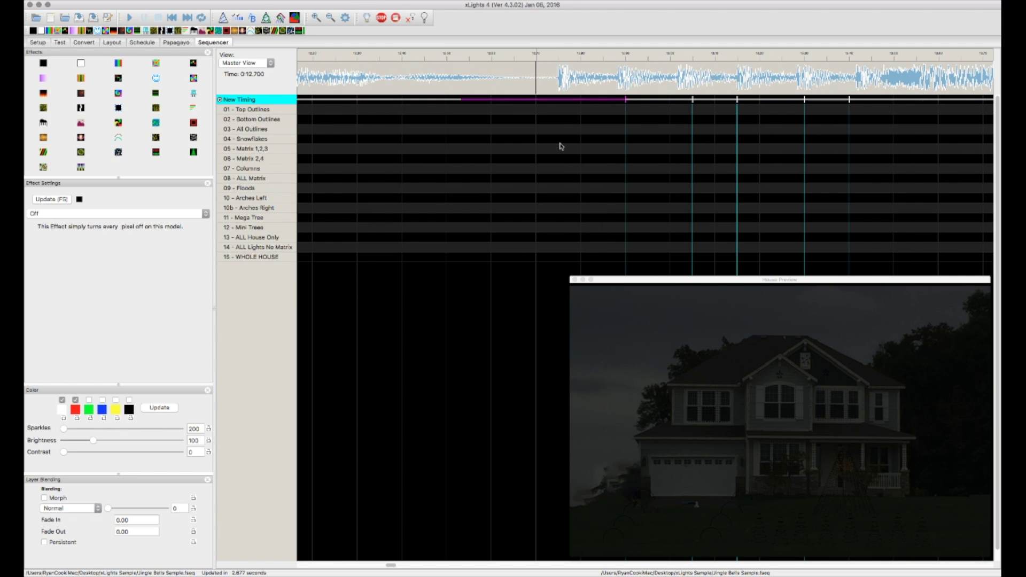
pyautogui.click(560, 78)
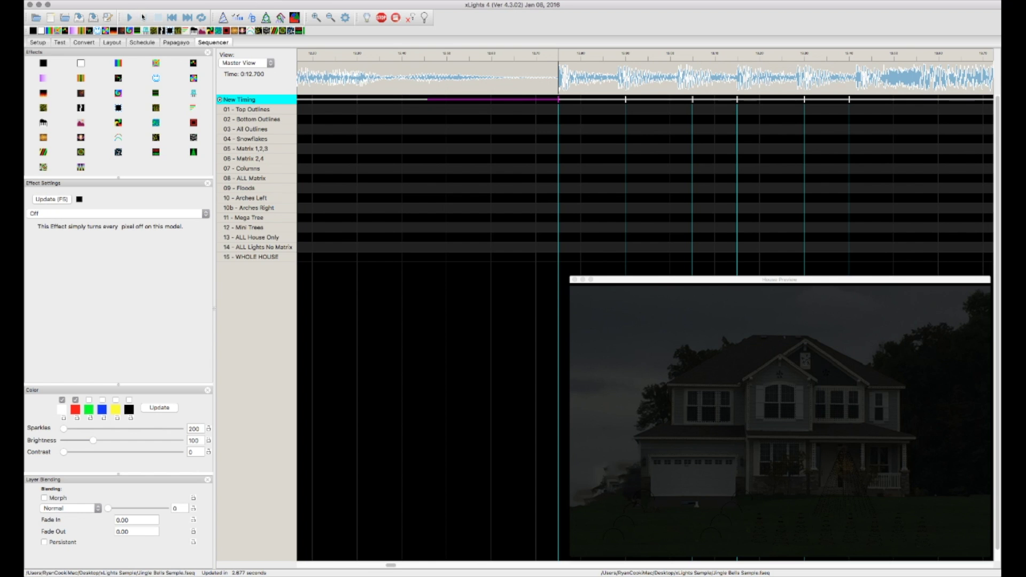
# Zoom the timeline out three steps until the whole Jingle Bells song and its timing marks fit.
pyautogui.click(317, 17)
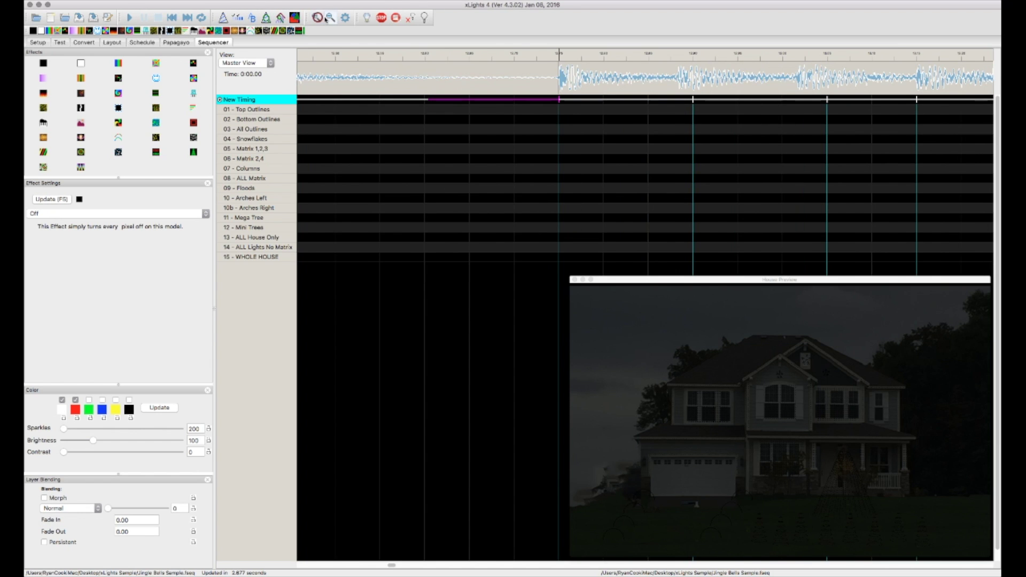
pyautogui.click(327, 18)
pyautogui.click(328, 18)
pyautogui.click(328, 18)
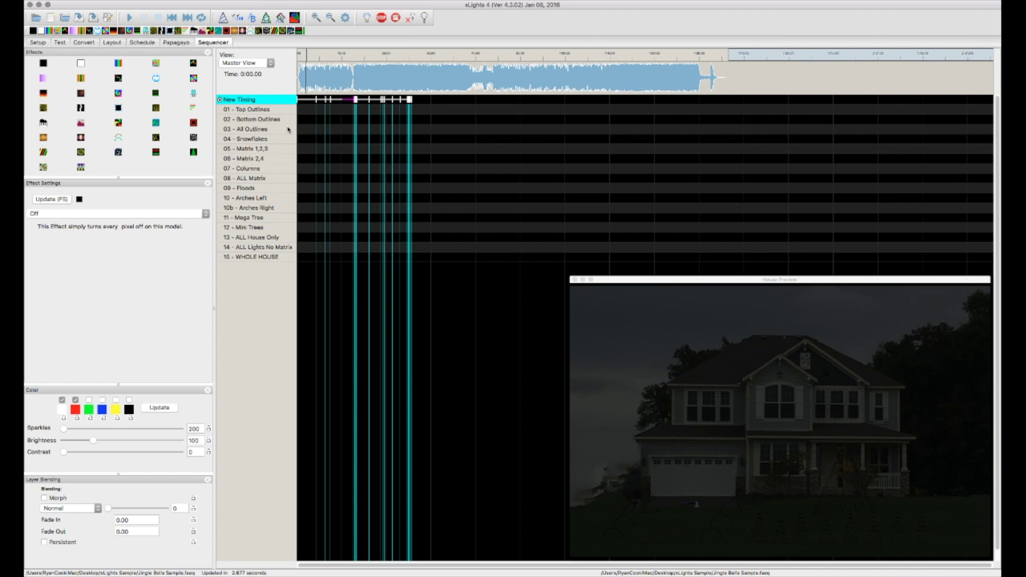
pyautogui.rightClick(253, 101)
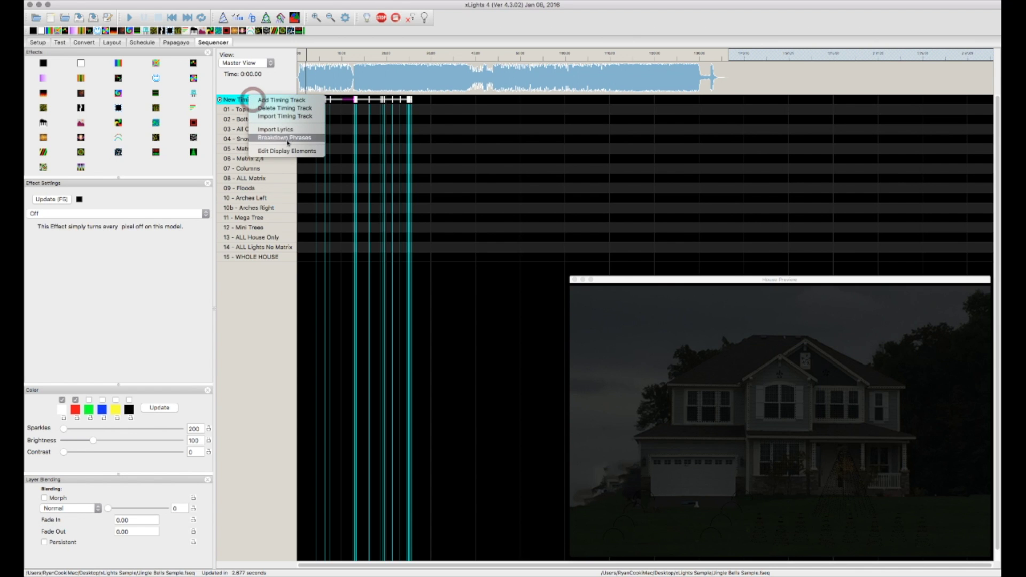
pyautogui.click(287, 151)
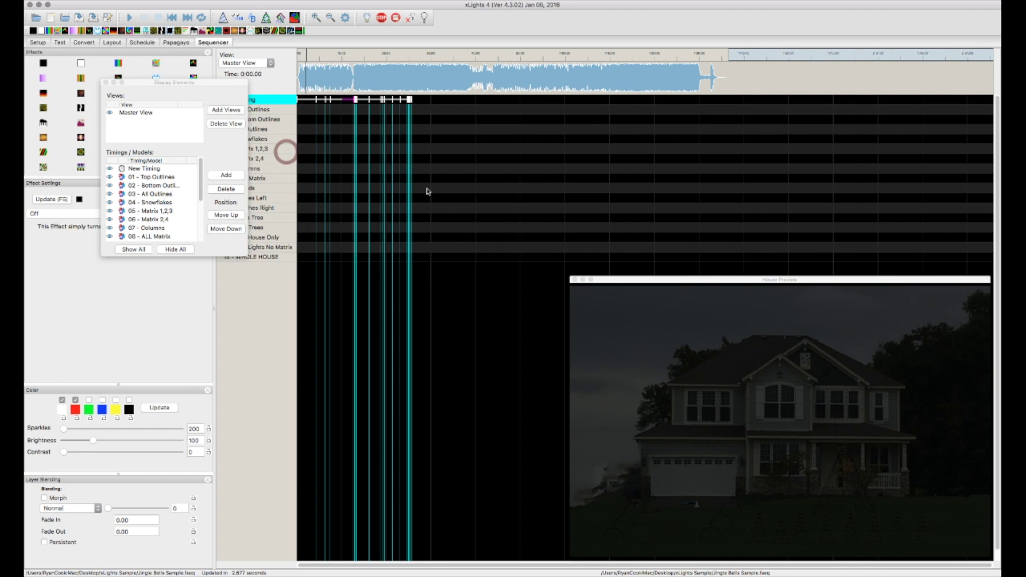
pyautogui.moveTo(165, 177); pyautogui.dragTo(160, 203)
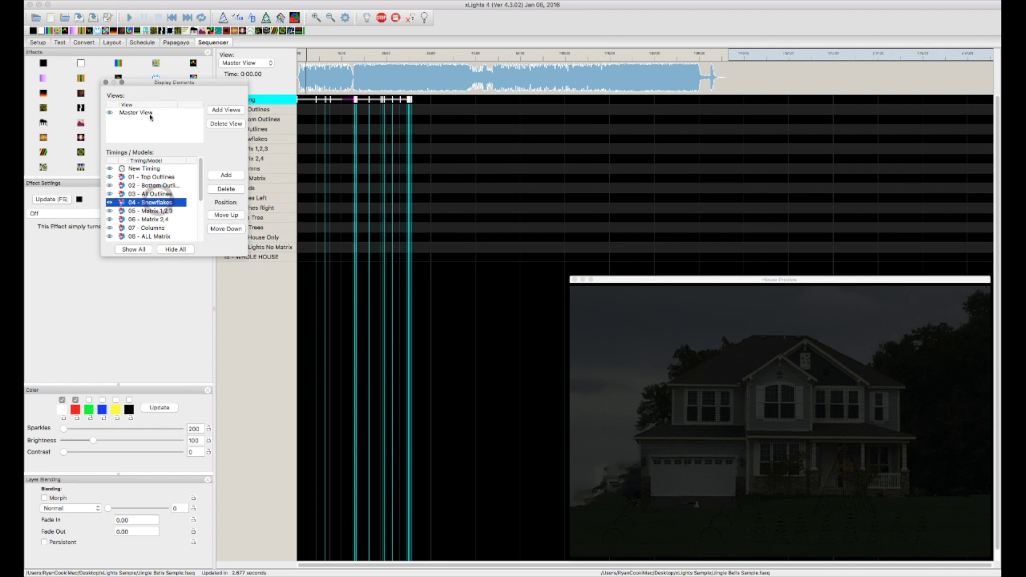
pyautogui.click(105, 83)
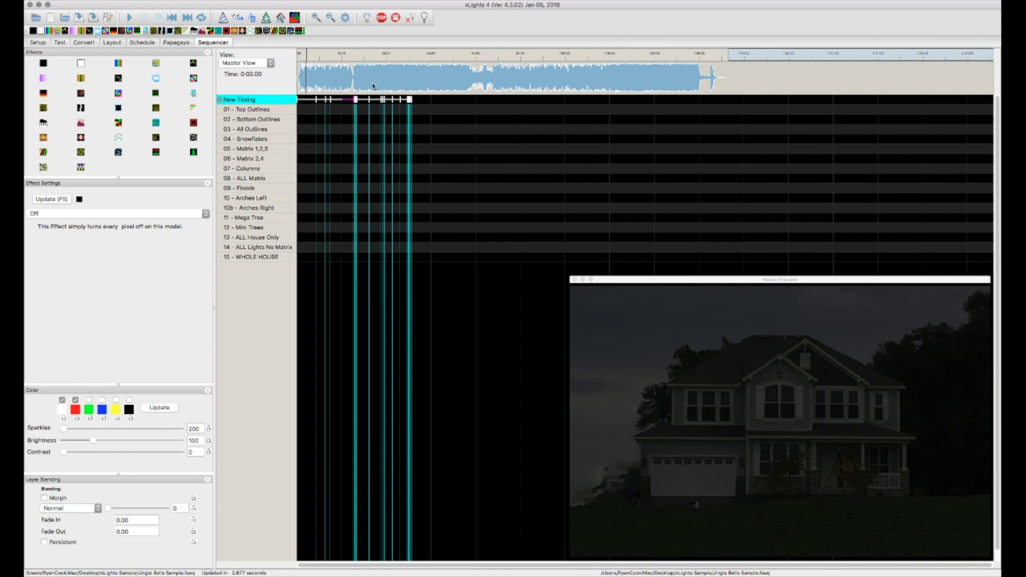